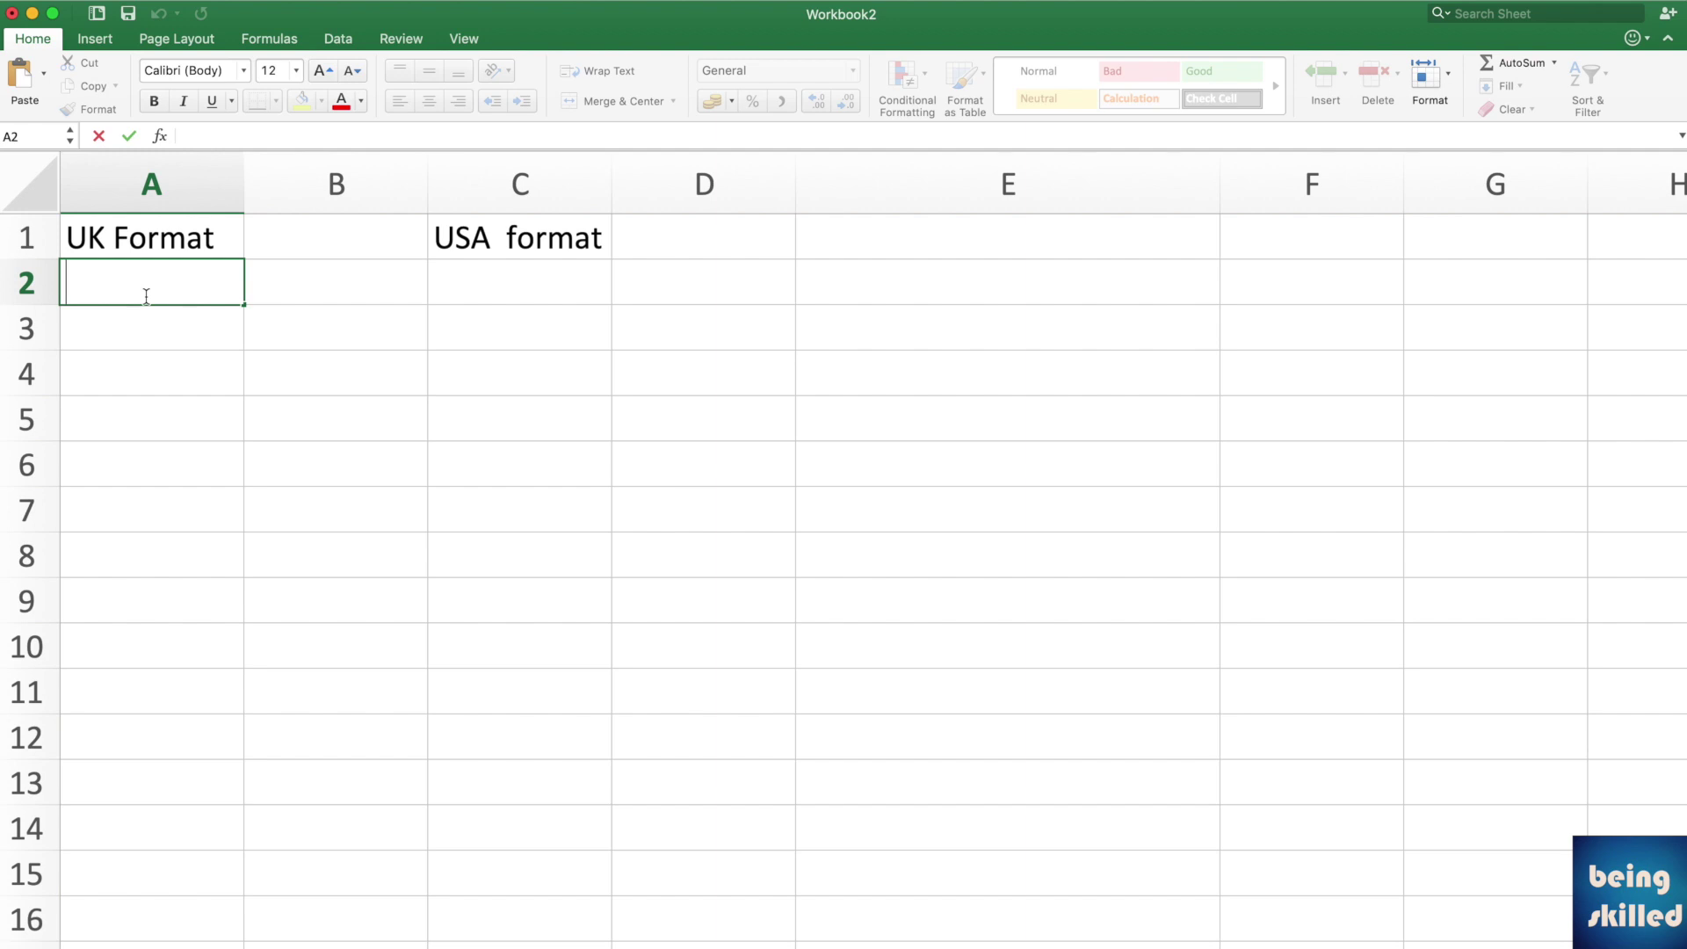
Enter the UK-format dates 5/12/2020 in cell A2 and 1/2/2020 in cell A3.
{"action": "type", "text": "5/12/"}
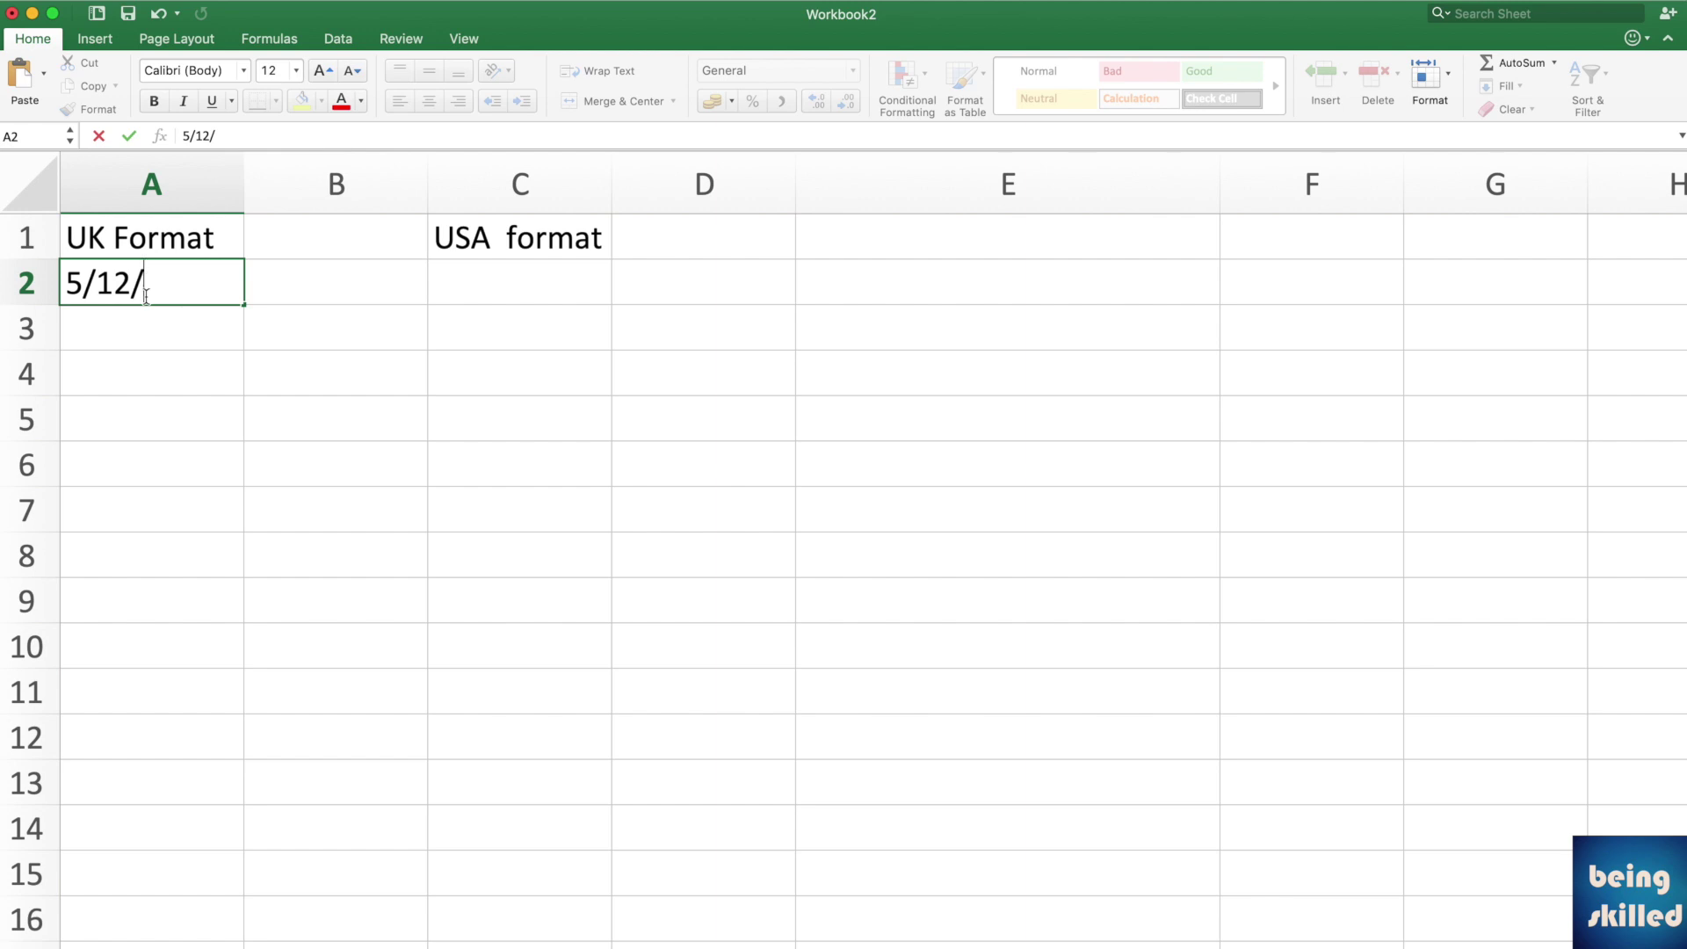
{"action": "type", "text": "2020"}
{"action": "key", "text": "Return"}
{"action": "left_click", "coordinate": [146, 296]}
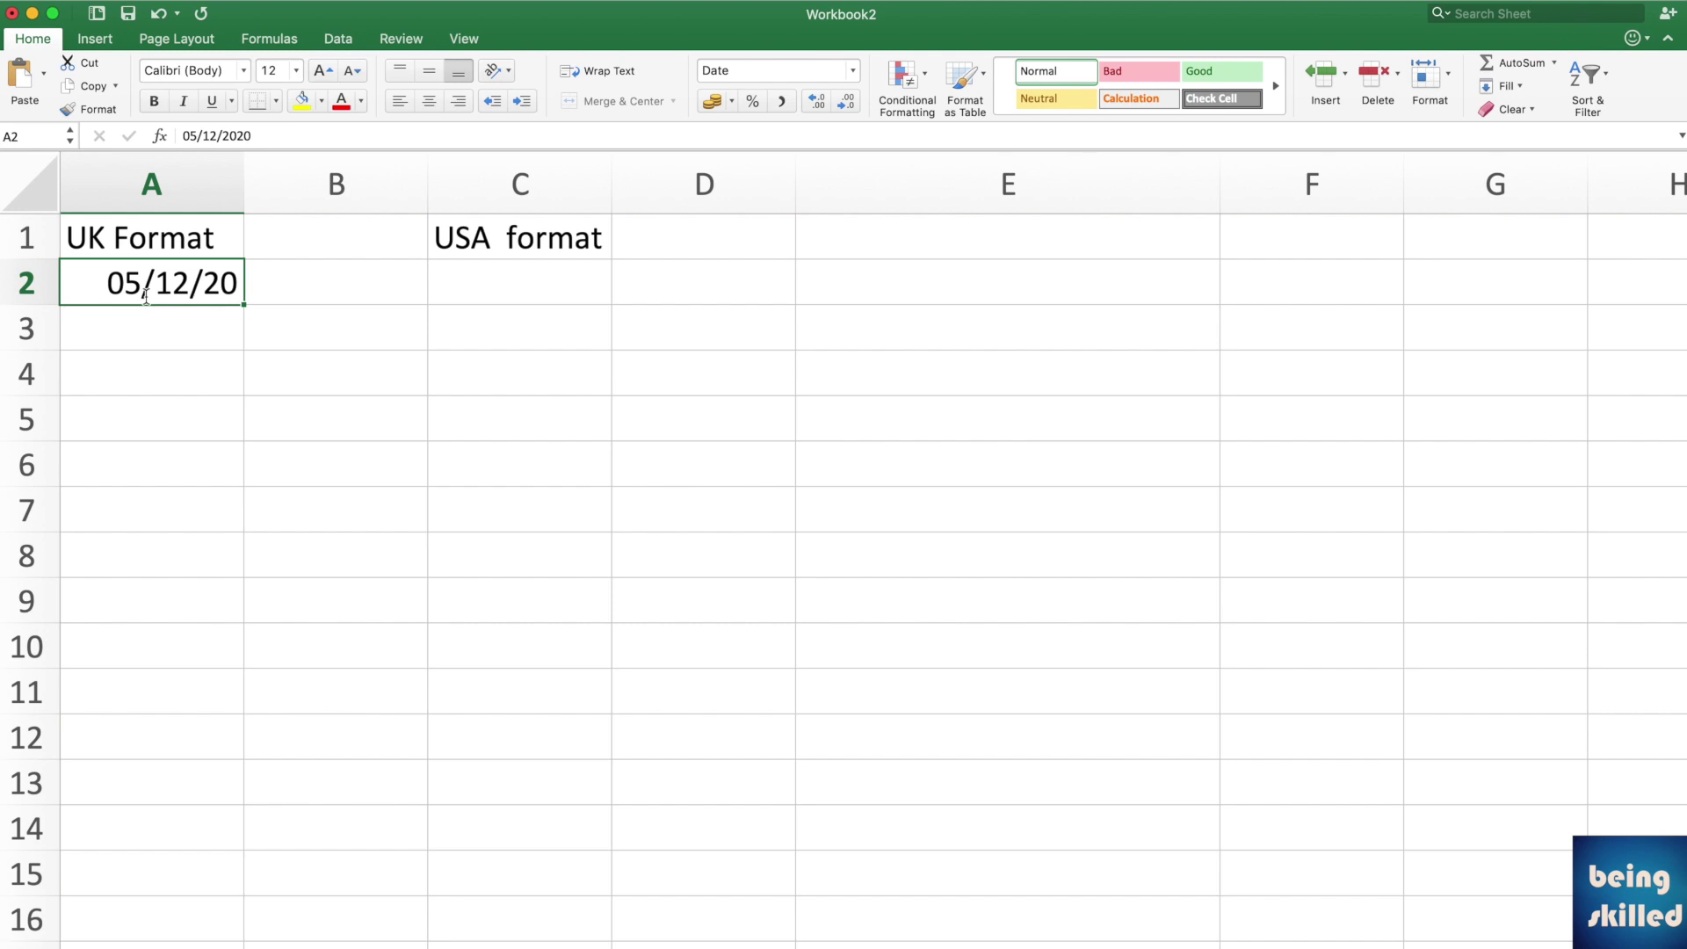
{"action": "key", "text": "Return"}
{"action": "type", "text": "1/"}
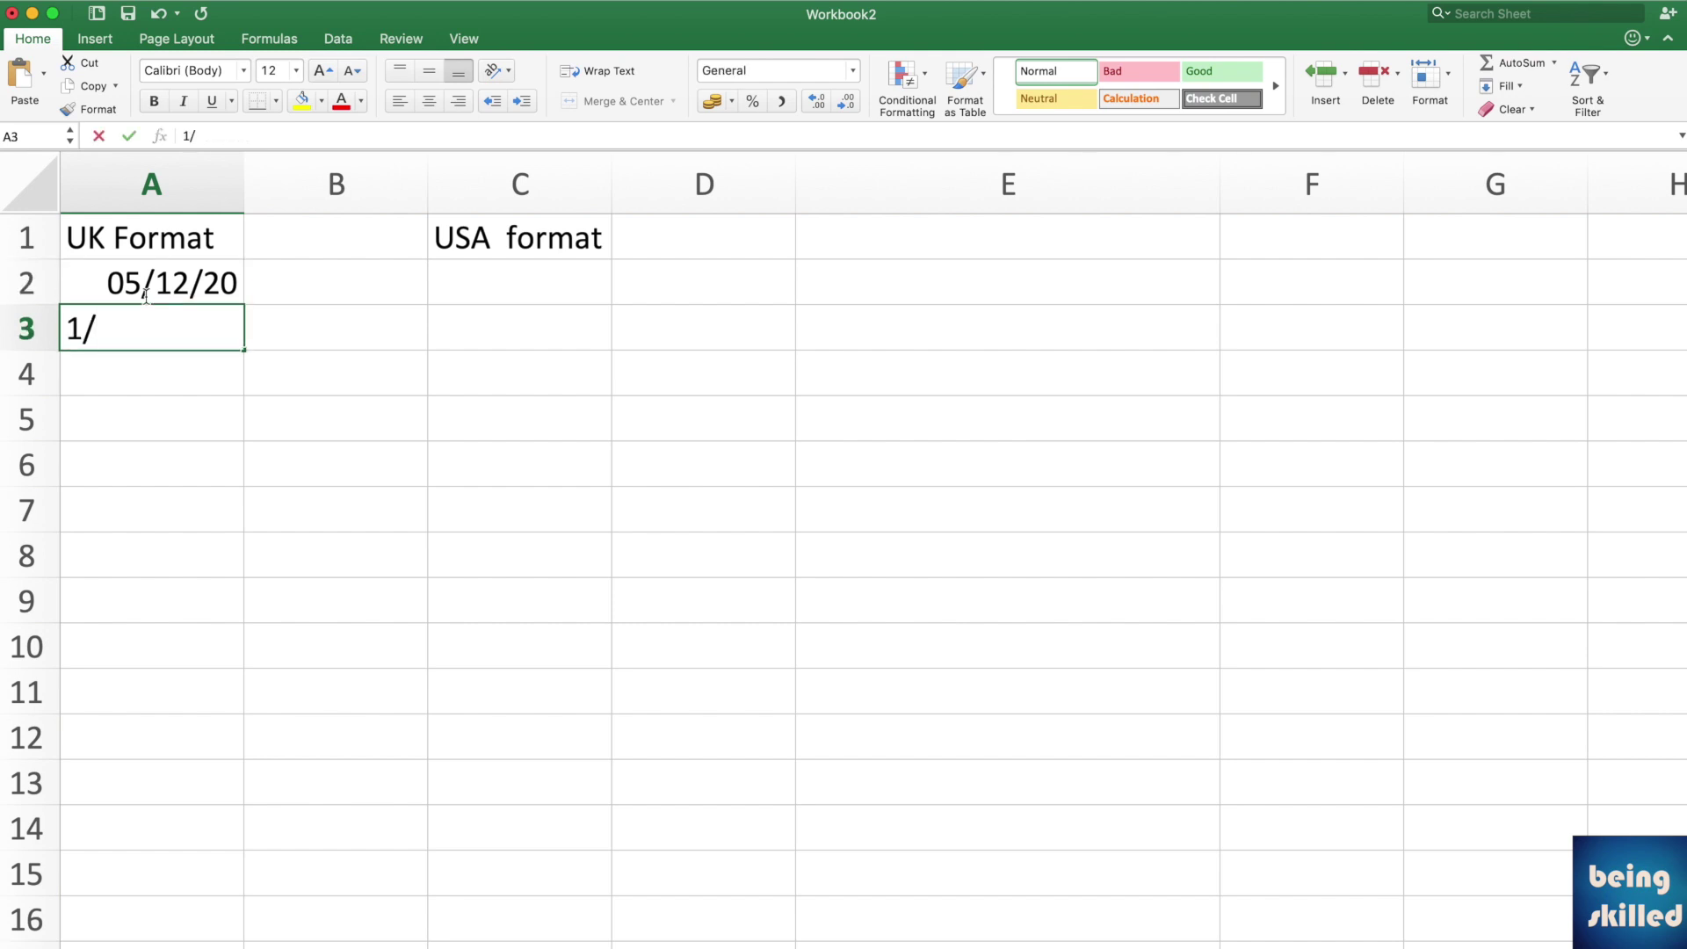
{"action": "type", "text": "2/2020"}
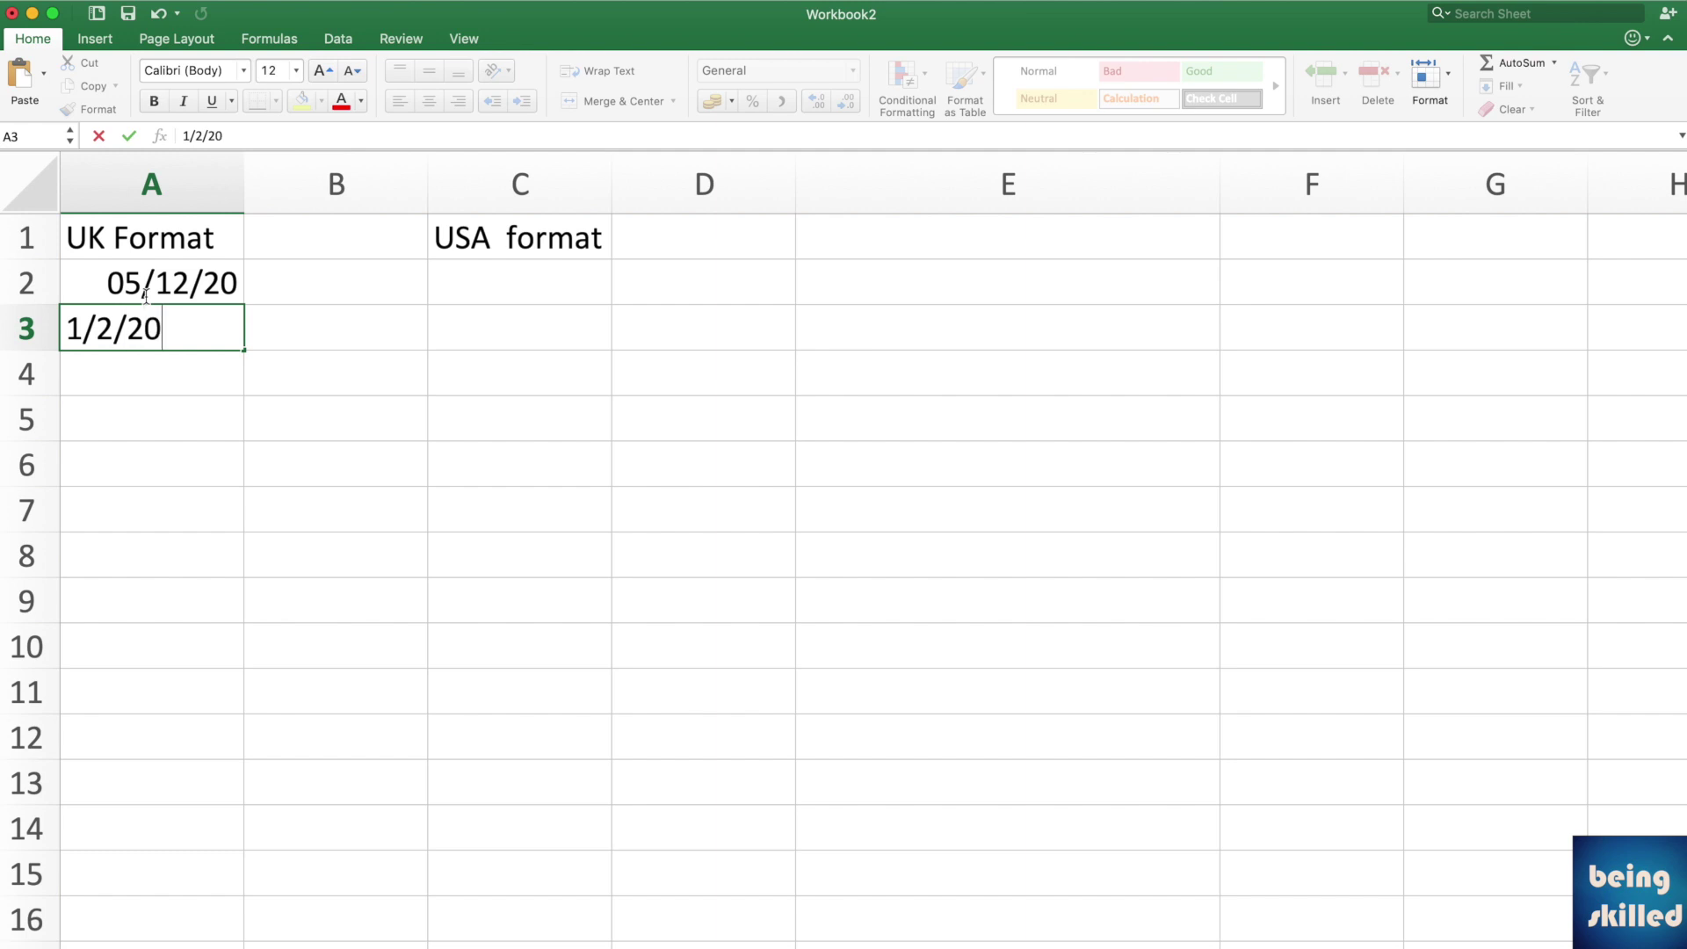
{"action": "key", "text": "Return"}
{"action": "type", "text": "3/"}
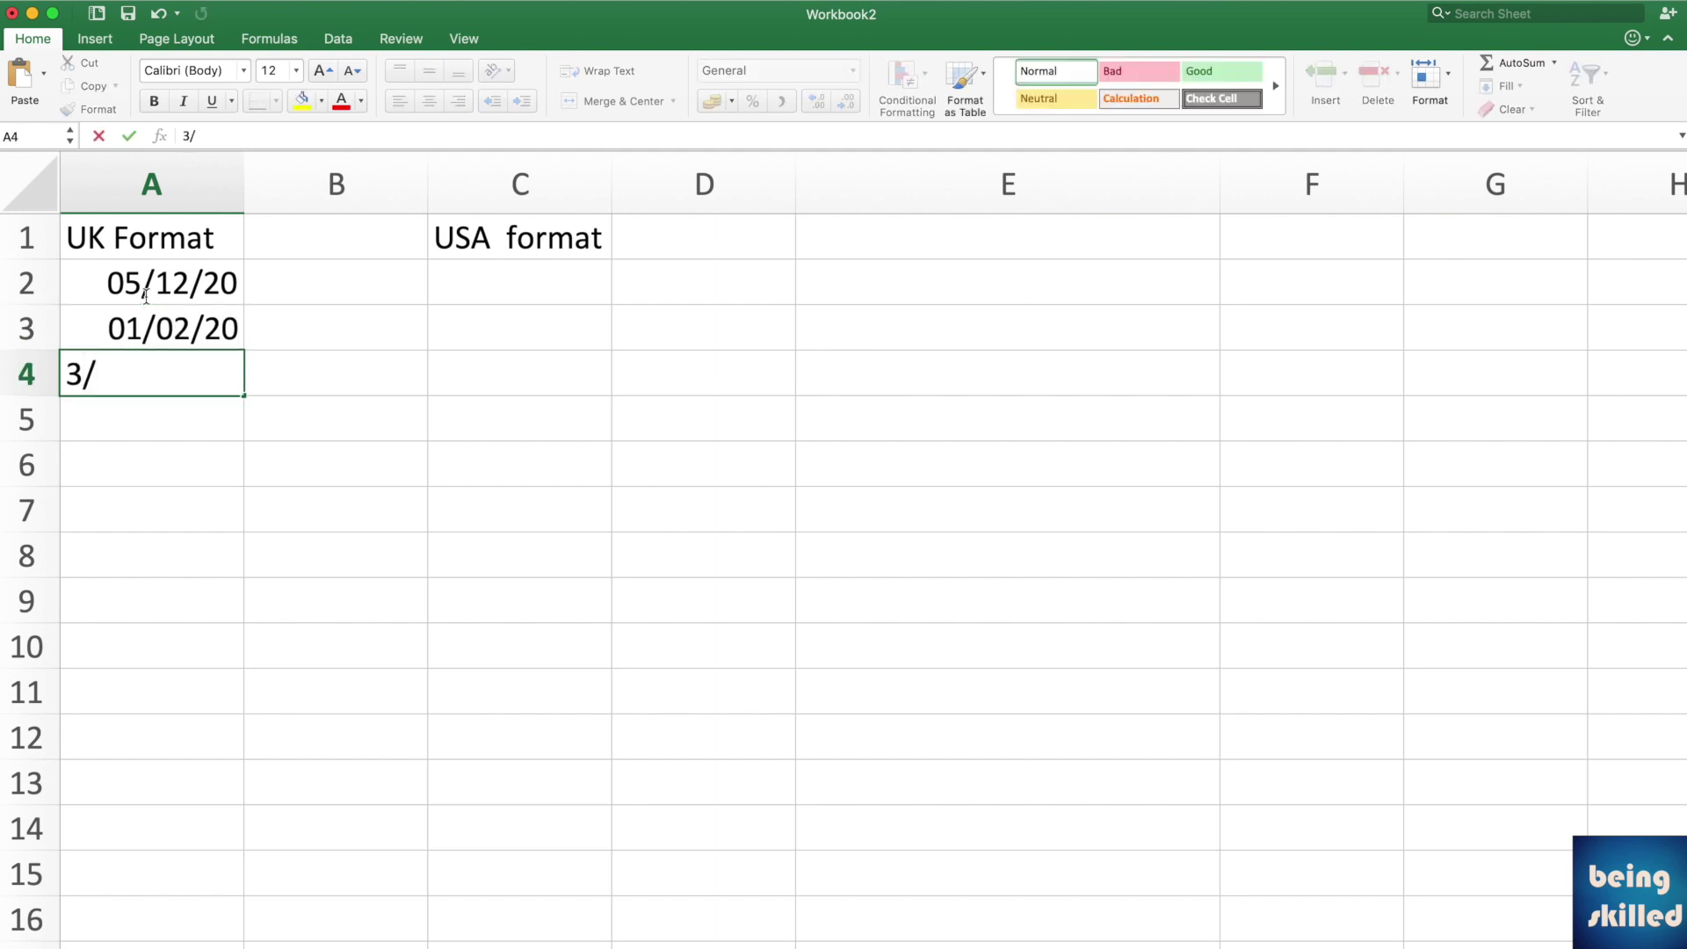
{"action": "type", "text": "17/2020"}
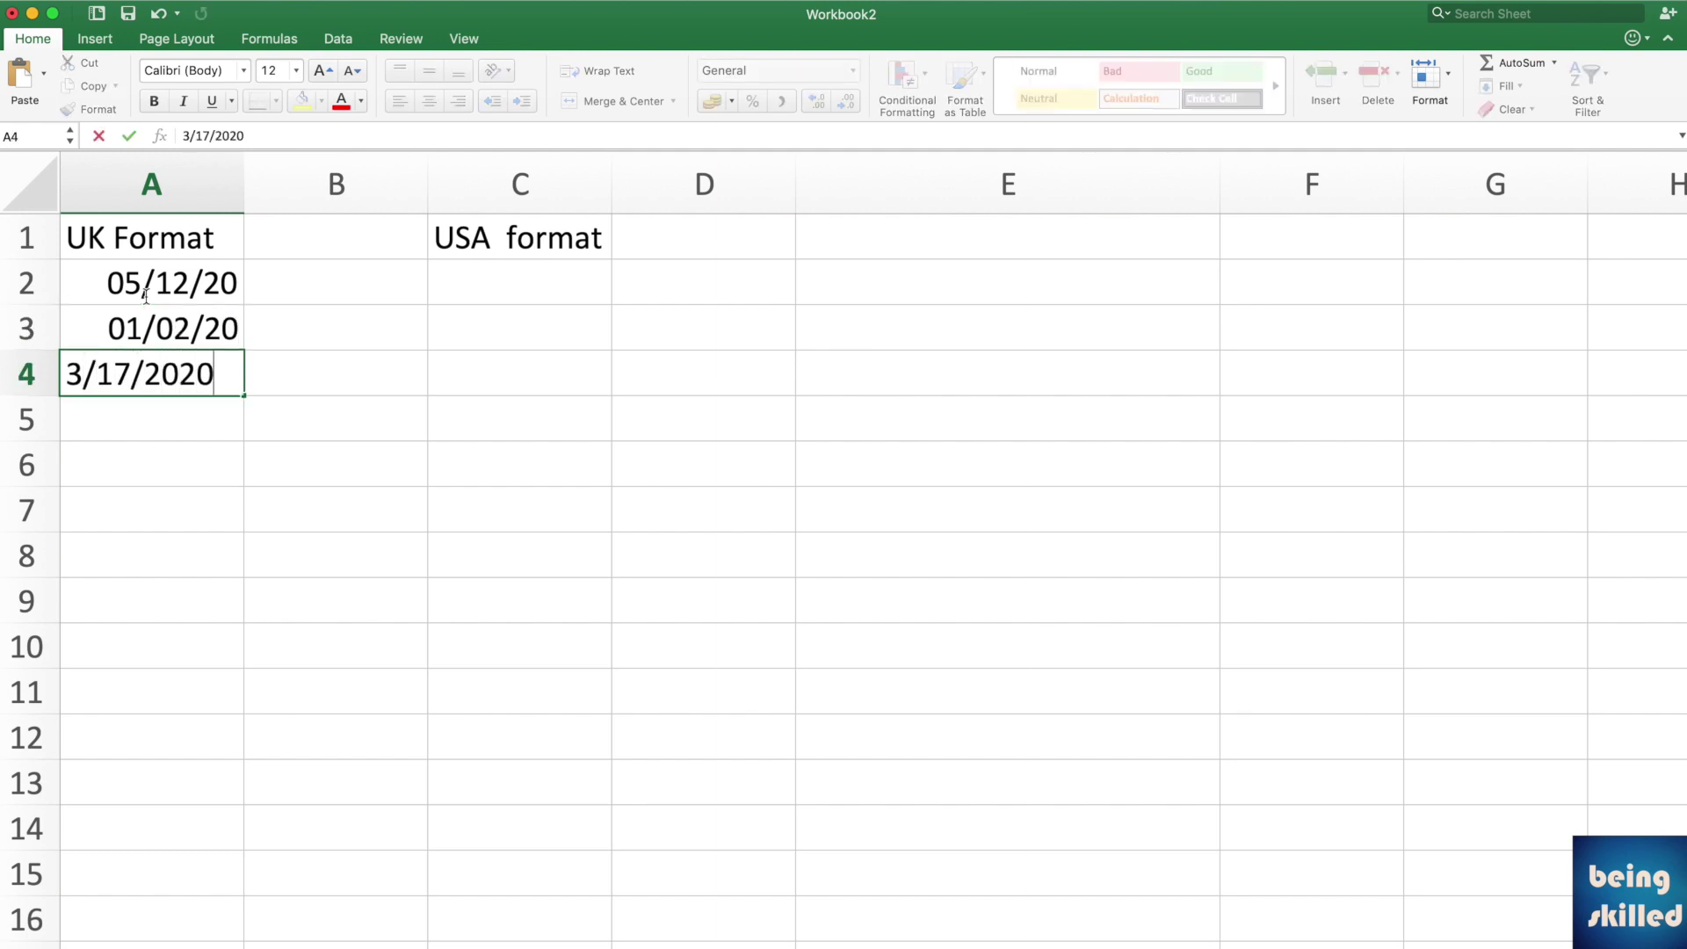
{"action": "key", "text": "Return"}
{"action": "key", "text": "Up"}
Enter the date 17/3/2020 in cell A4 under the UK Format heading.
{"action": "type", "text": "17/2/"}
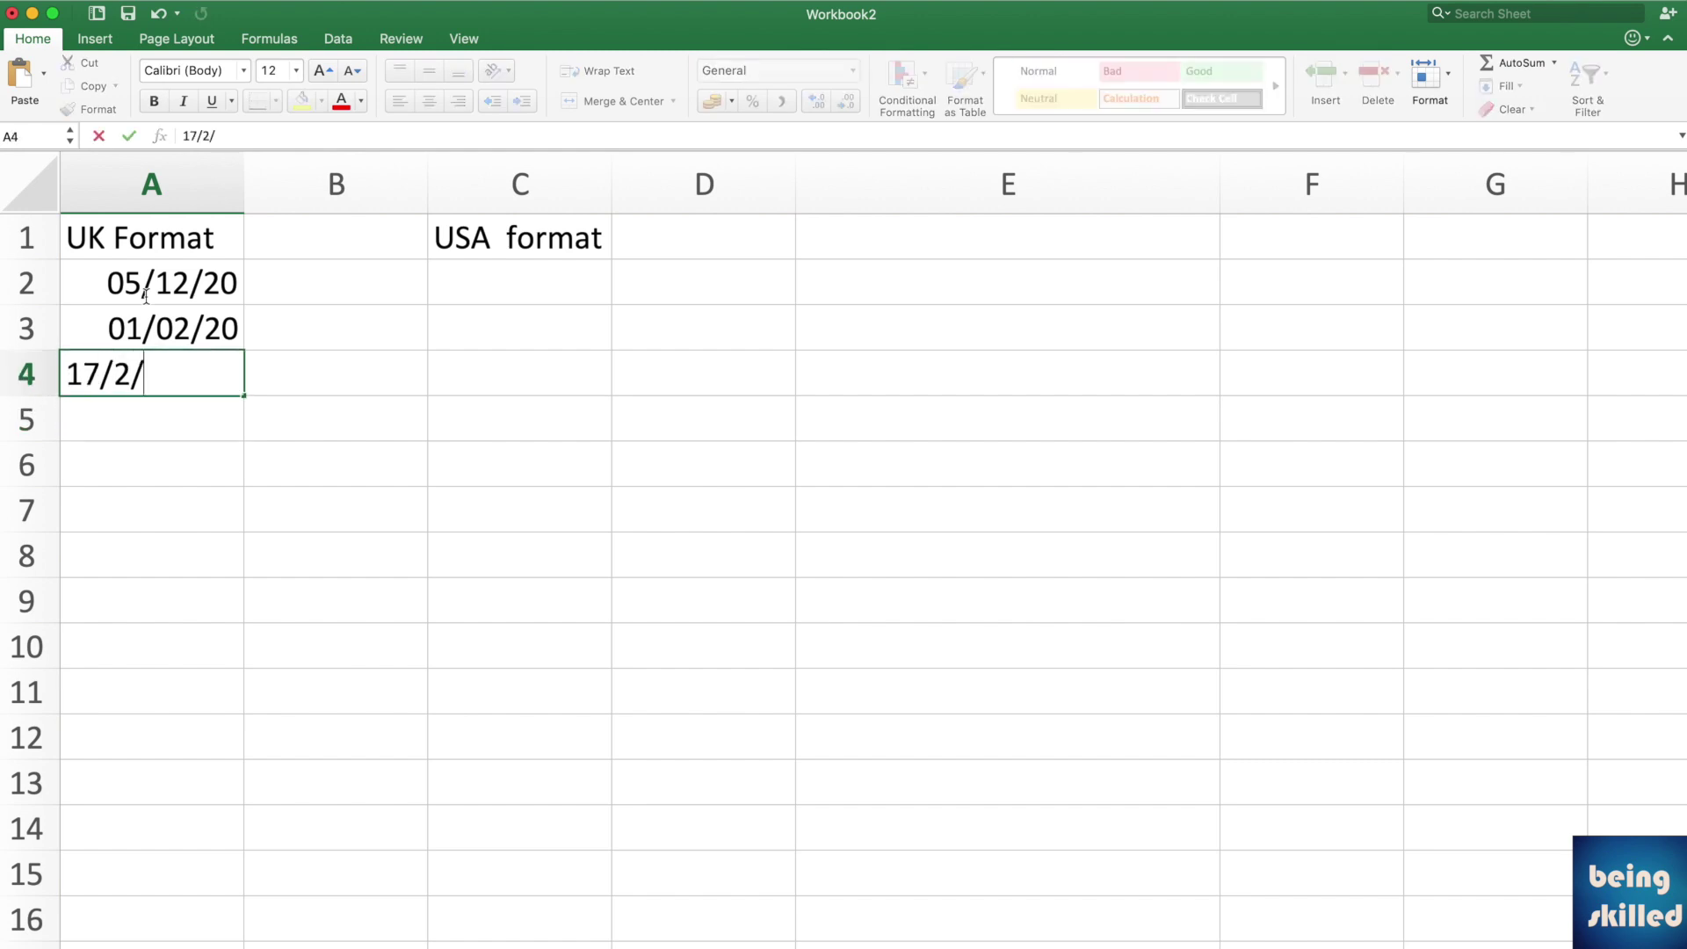
{"action": "key", "text": "BackSpace"}
{"action": "key", "text": "BackSpace"}
{"action": "type", "text": "3/20"}
{"action": "key", "text": "BackSpace"}
{"action": "type", "text": "0202"}
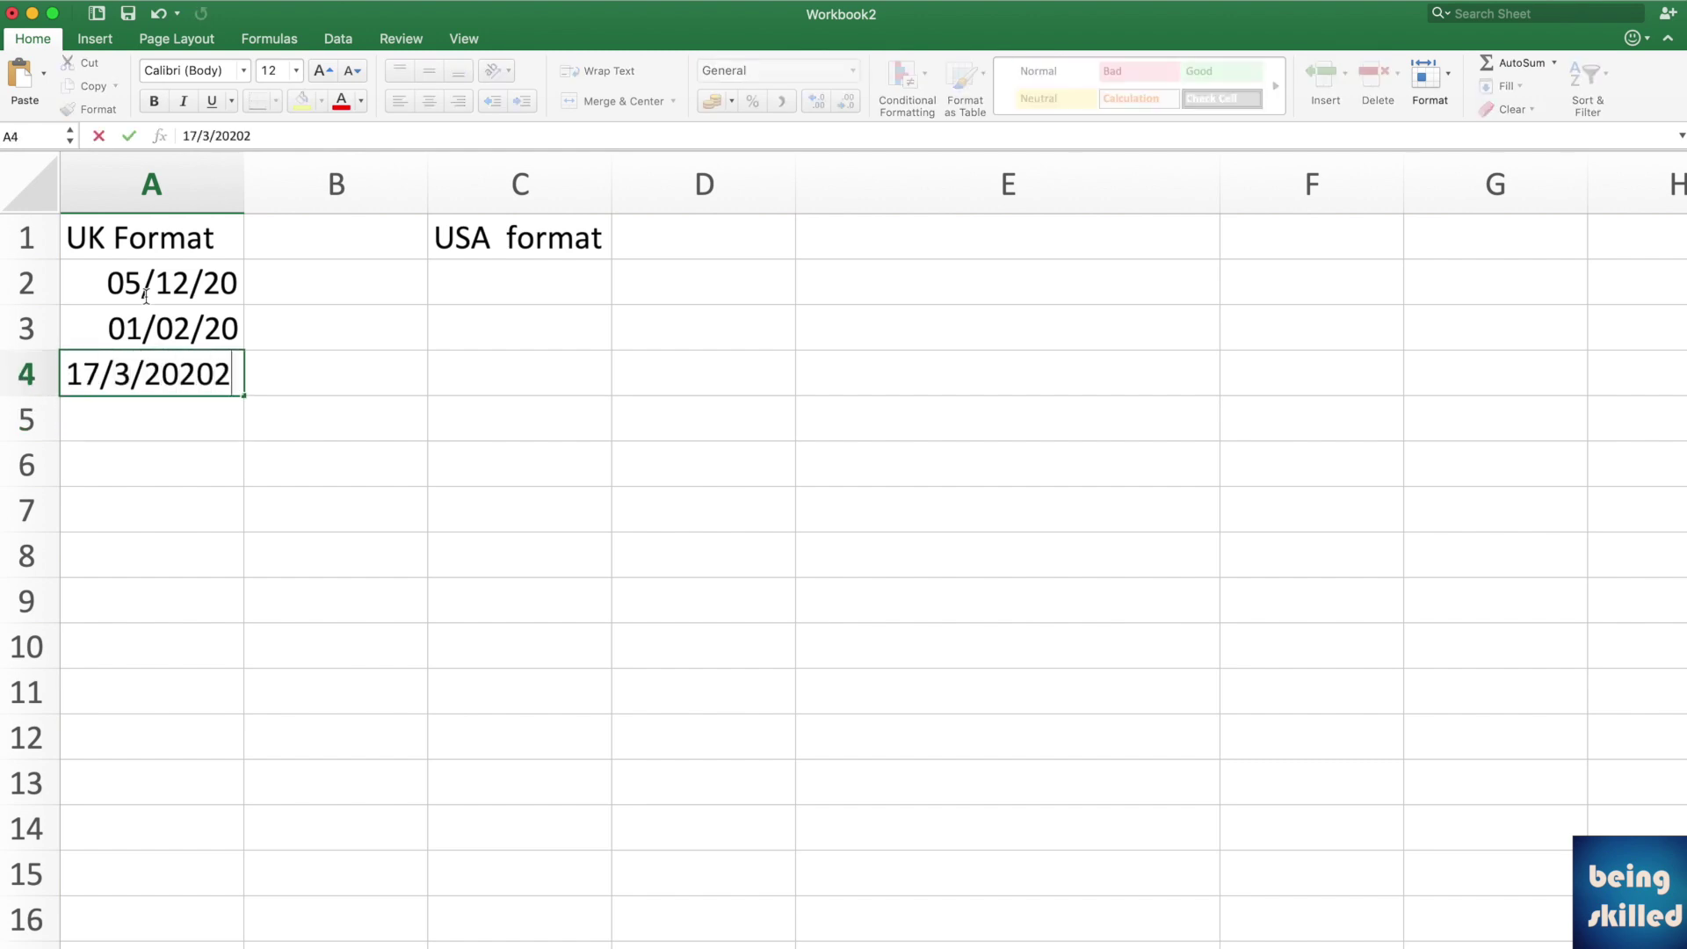
{"action": "key", "text": "BackSpace"}
{"action": "key", "text": "Return"}
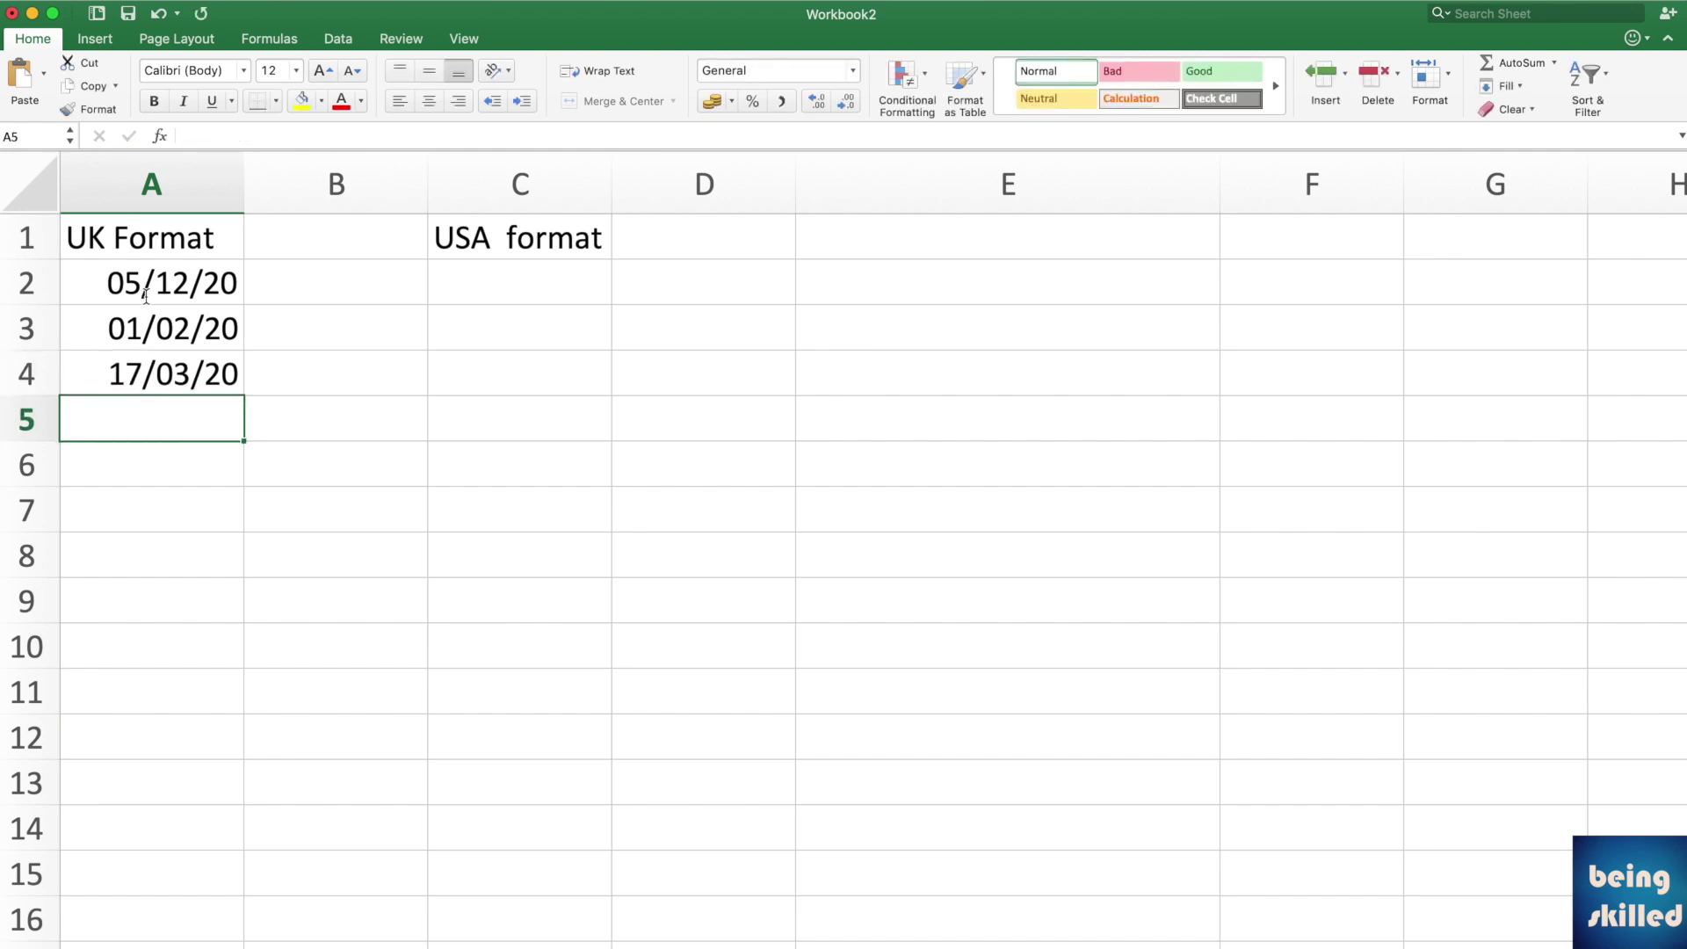
{"action": "key", "text": "Up"}
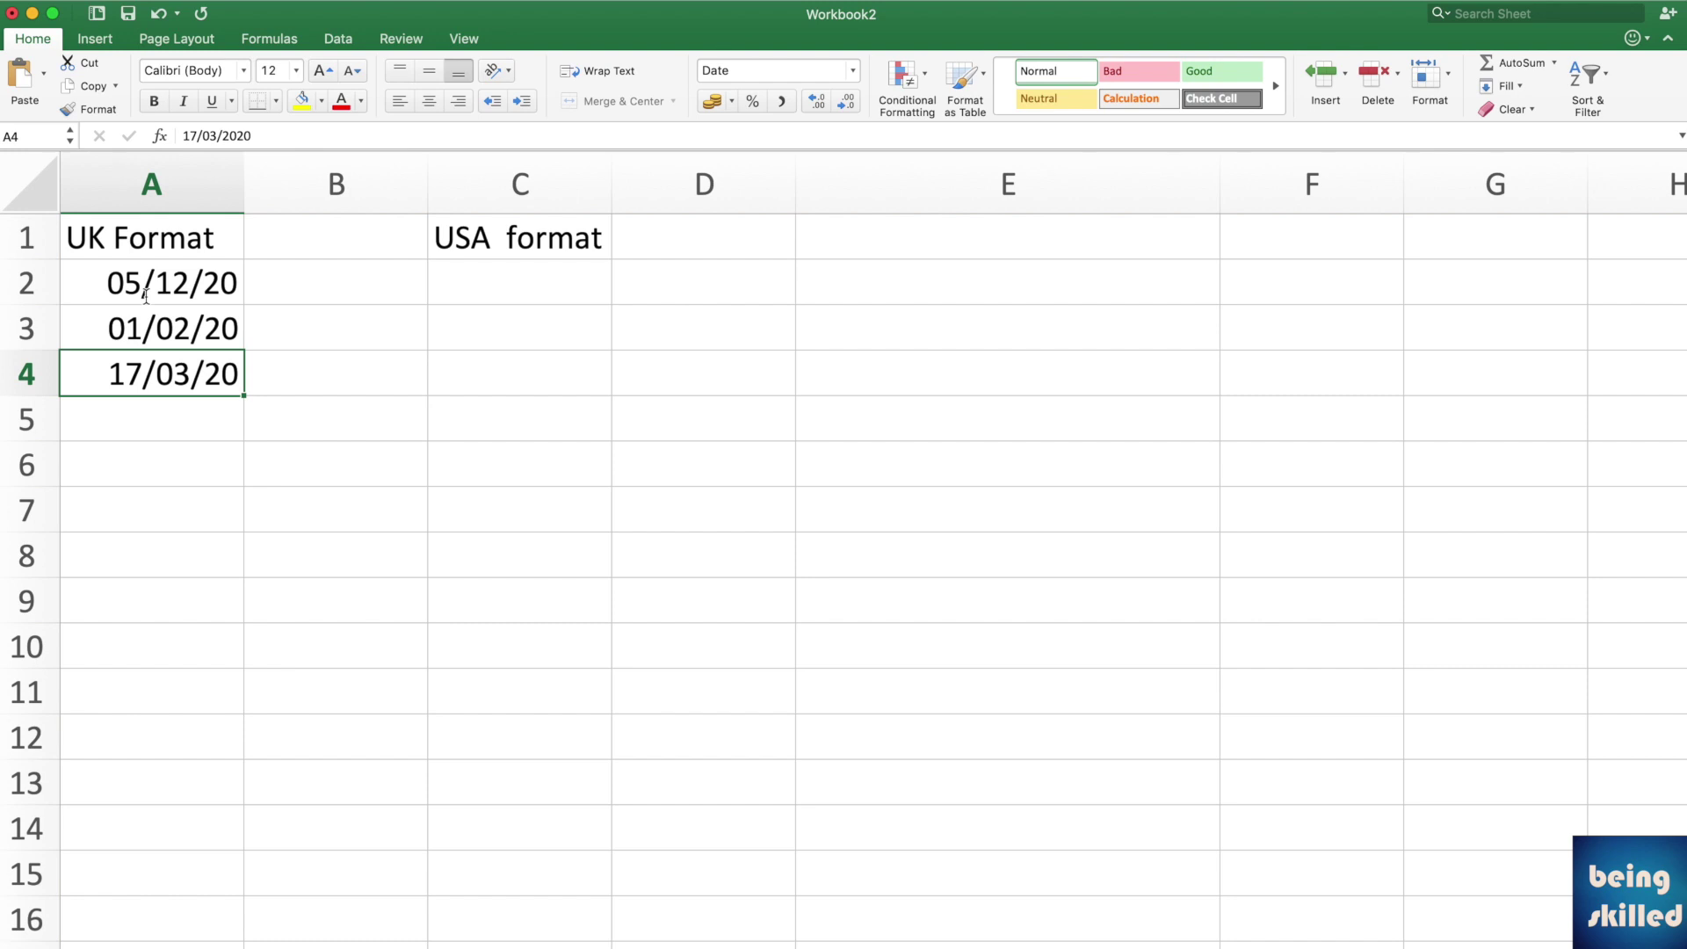
{"action": "key", "text": "Up"}
{"action": "key", "text": "Up"}
{"action": "key", "text": "Up"}
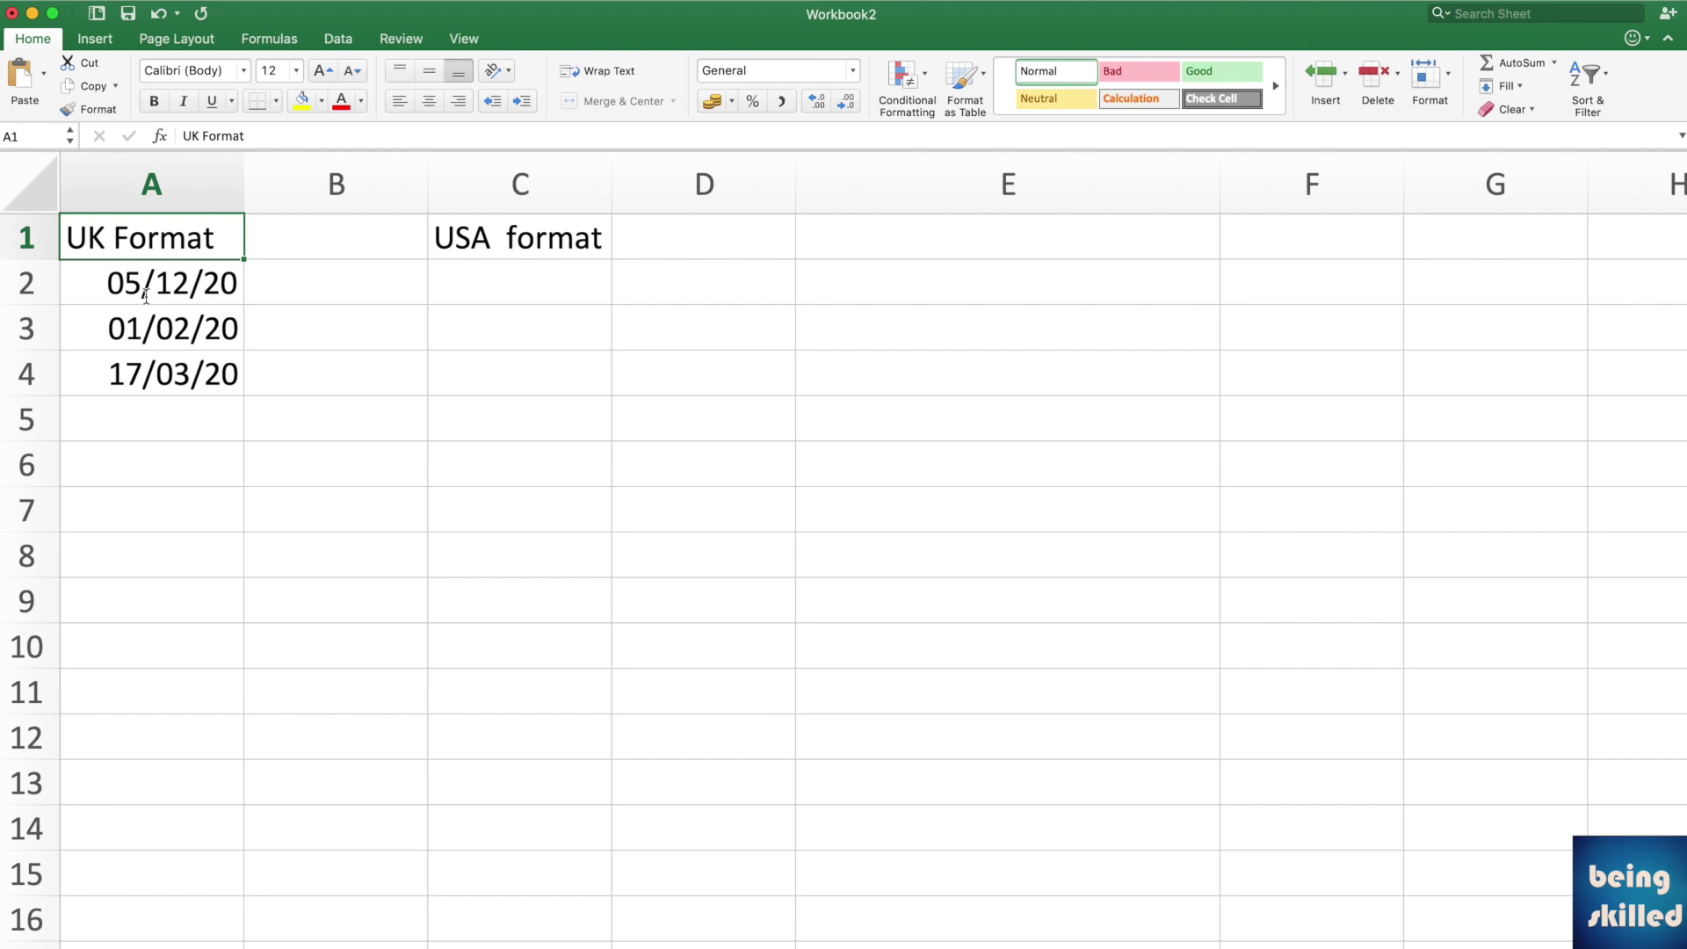
Enter the date 19/2/2020 in cell A5 as the last entry of the UK Format list.
{"action": "left_click", "coordinate": [146, 296]}
{"action": "key", "text": "Down"}
{"action": "key", "text": "Down"}
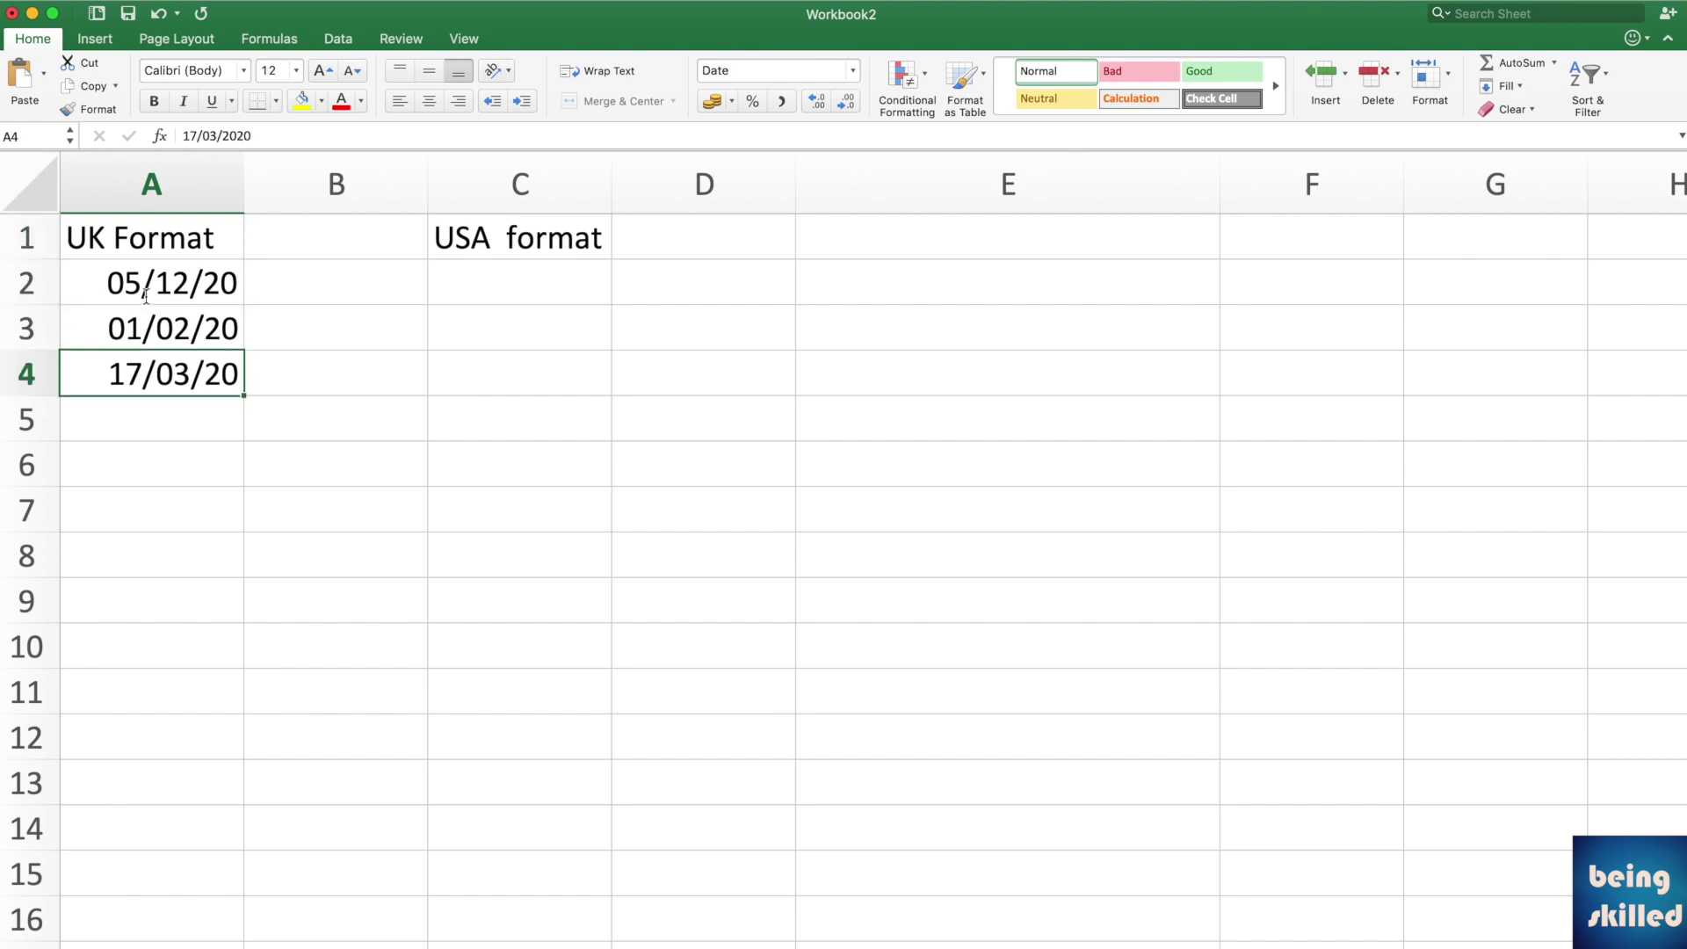
{"action": "key", "text": "Down"}
{"action": "type", "text": "1"}
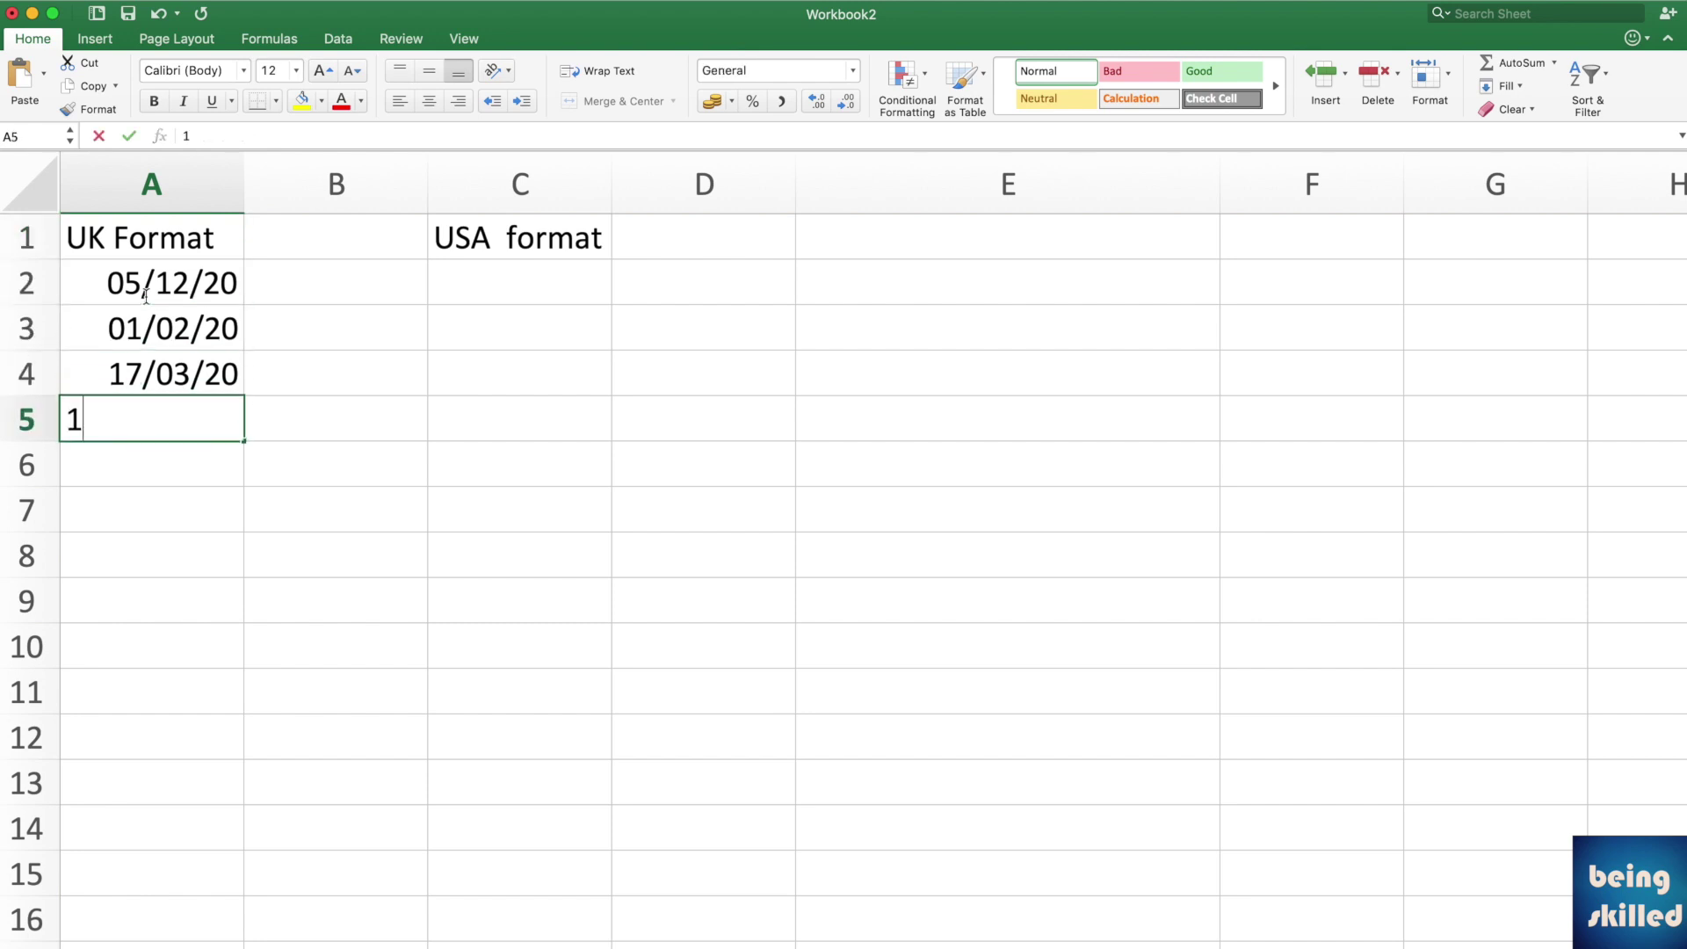
{"action": "type", "text": "9/2/"}
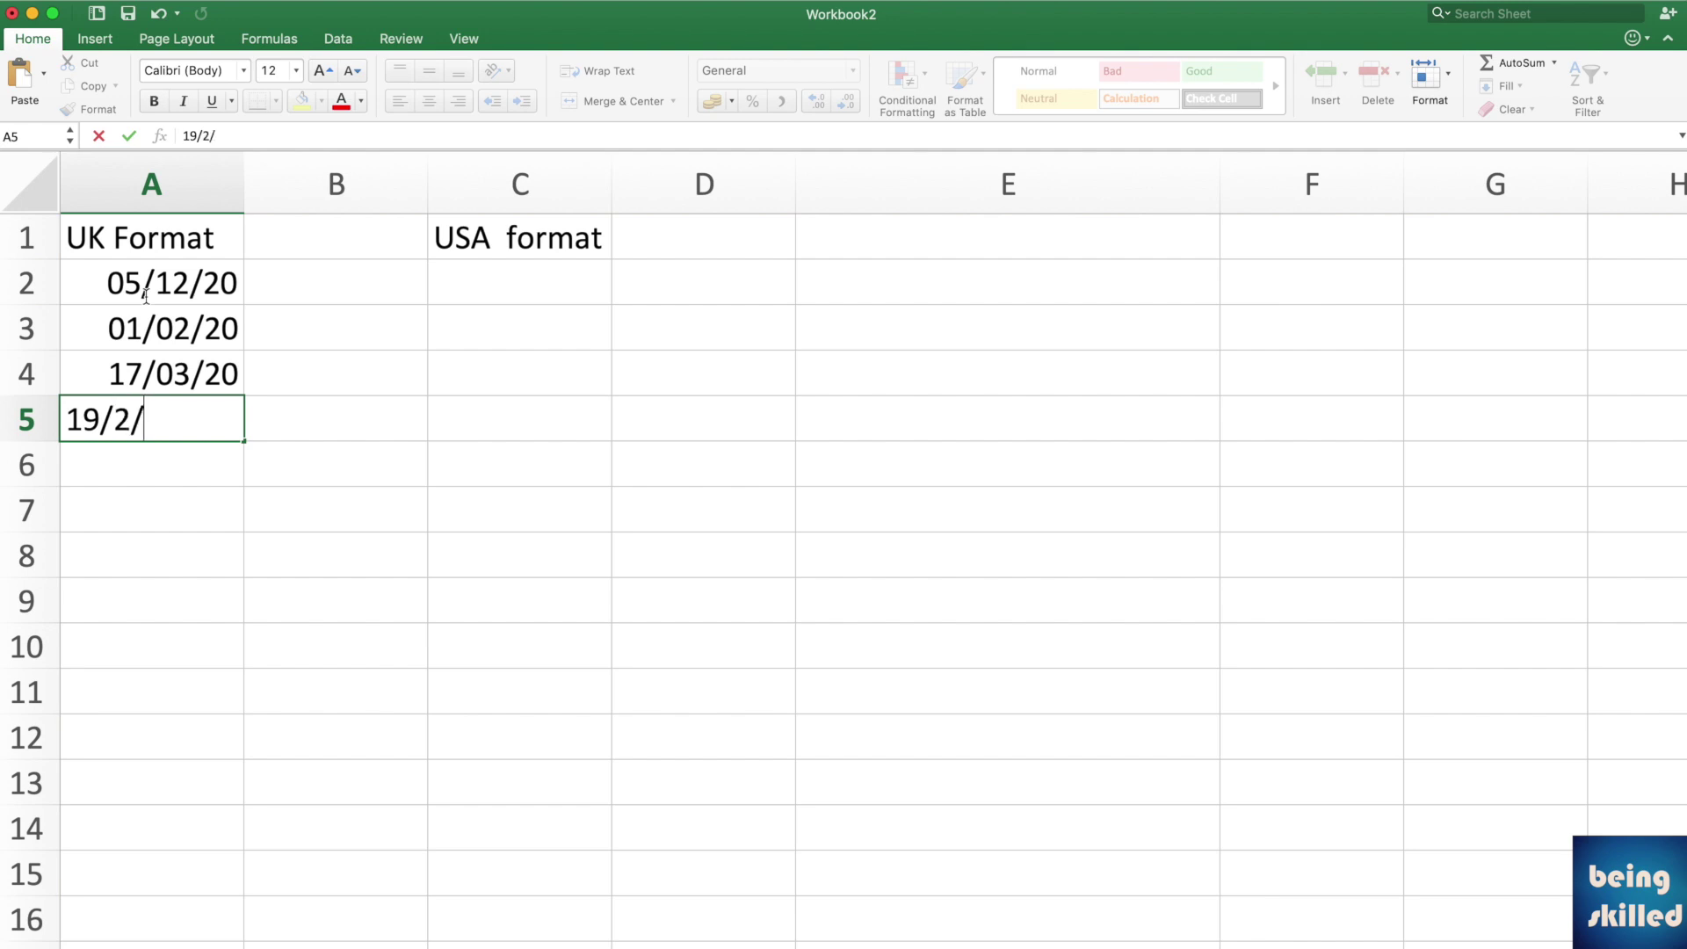
{"action": "type", "text": "2020"}
{"action": "key", "text": "Return"}
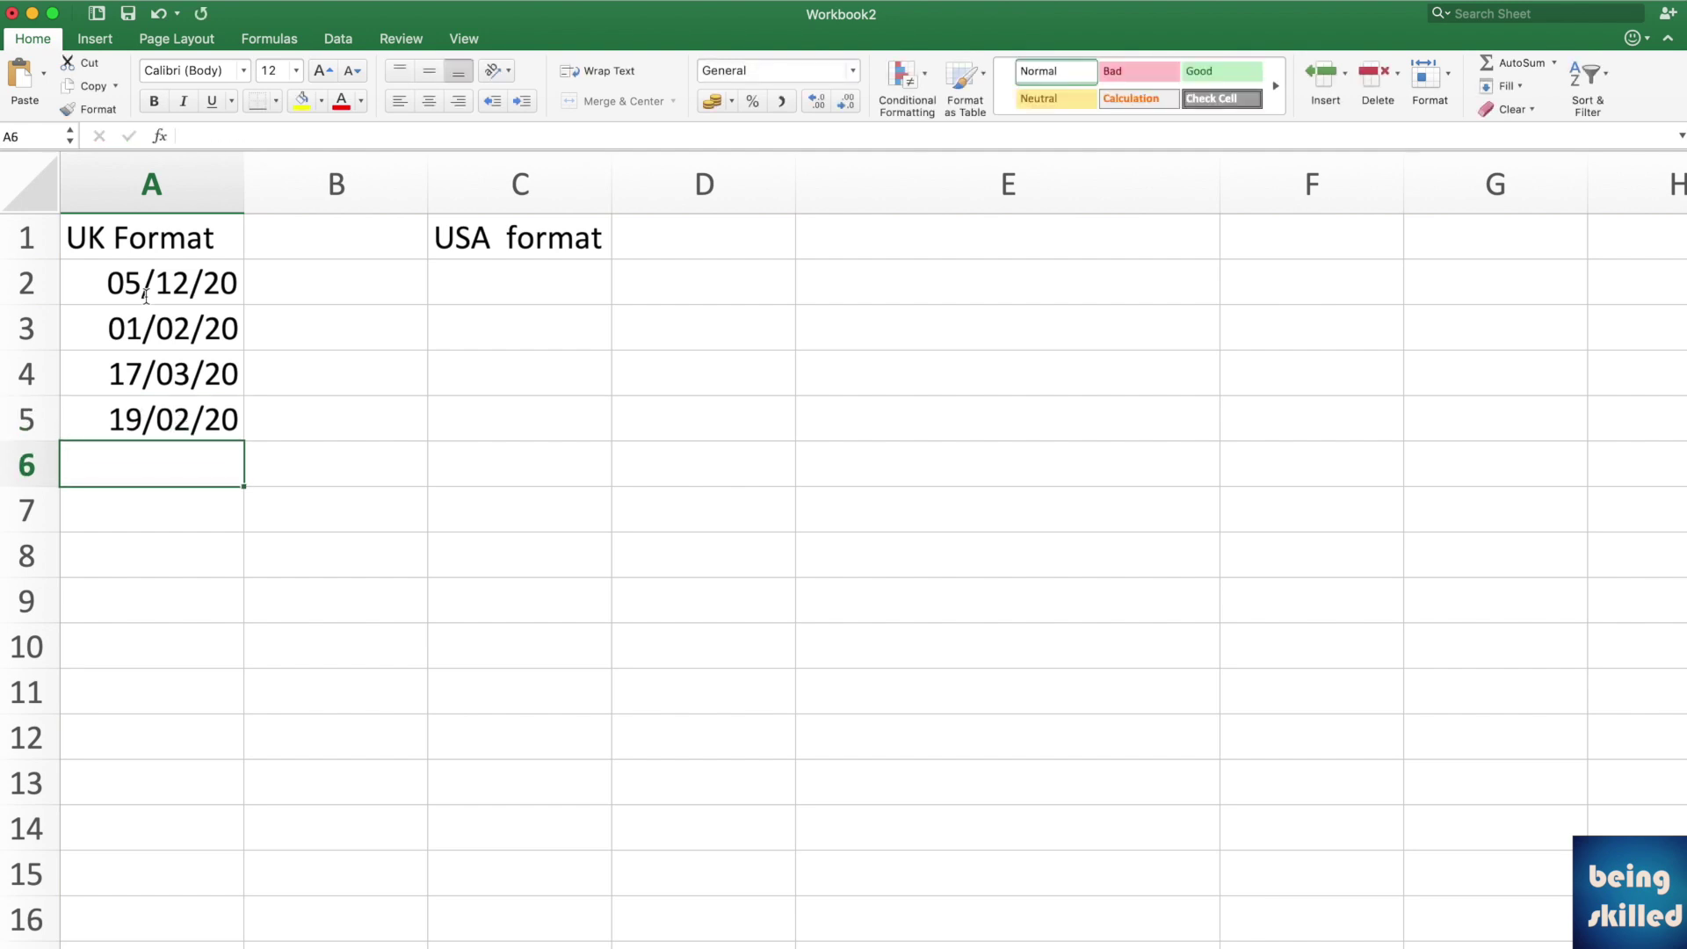
Begin a TEXT formula in cell B2 with cell A2 as its value argument.
{"action": "key", "text": "Right"}
{"action": "key", "text": "Up"}
{"action": "key", "text": "Up"}
{"action": "key", "text": "Up"}
{"action": "key", "text": "Up"}
{"action": "key", "text": "Up"}
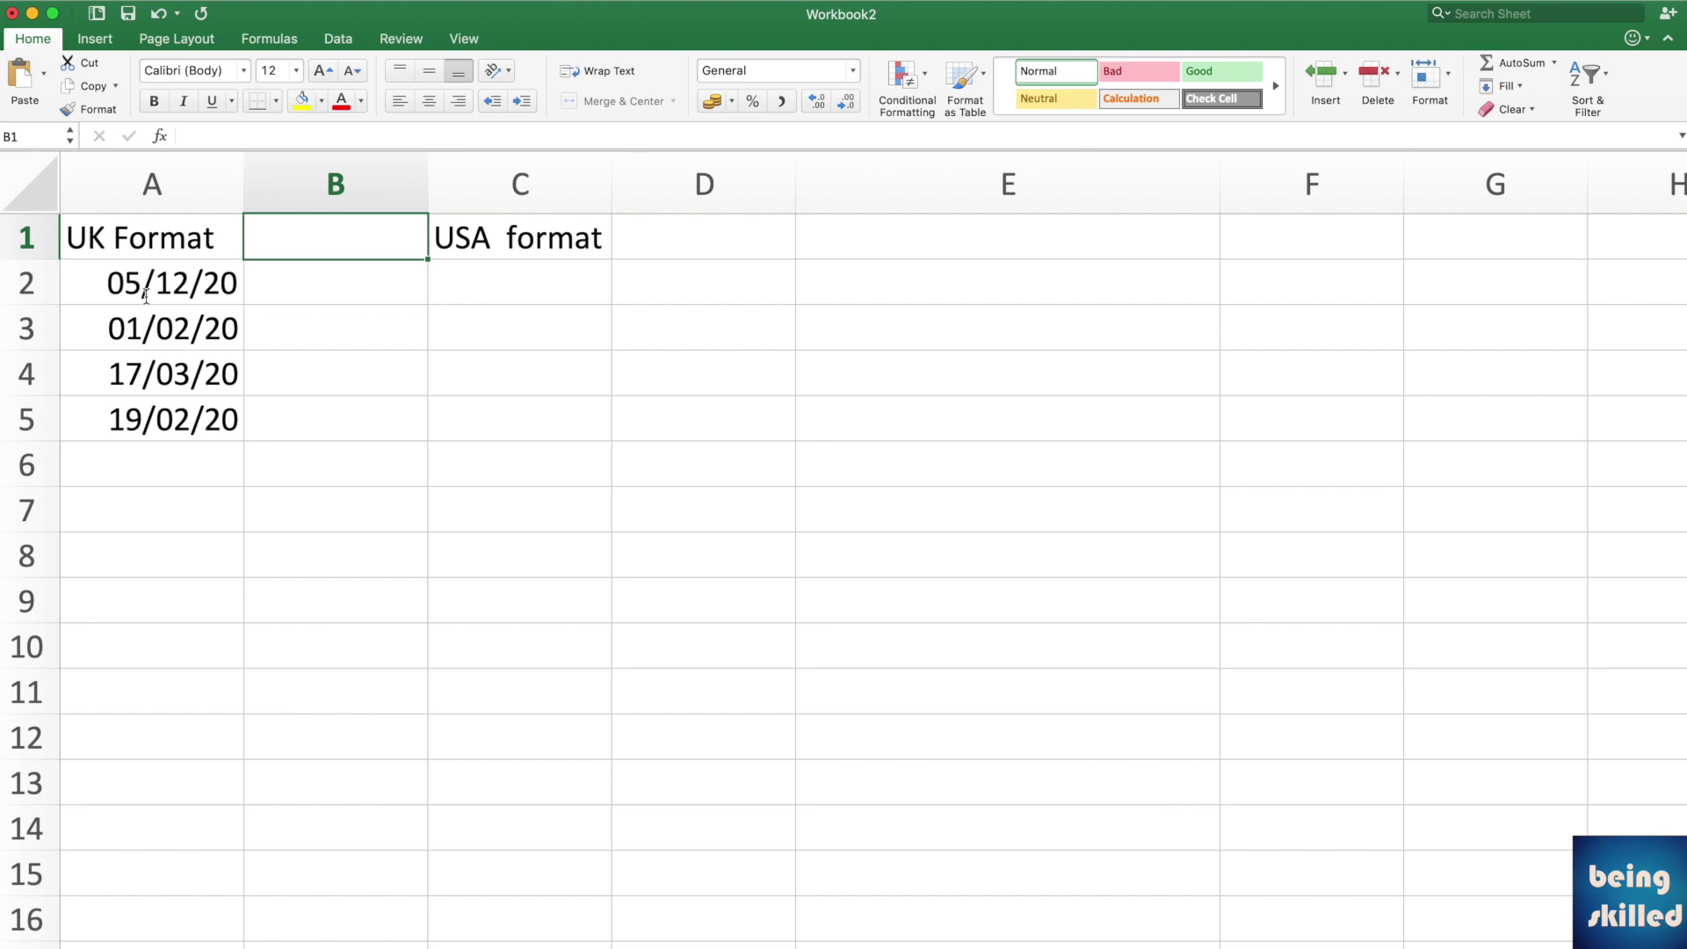
{"action": "key", "text": "Down"}
{"action": "key", "text": "F2"}
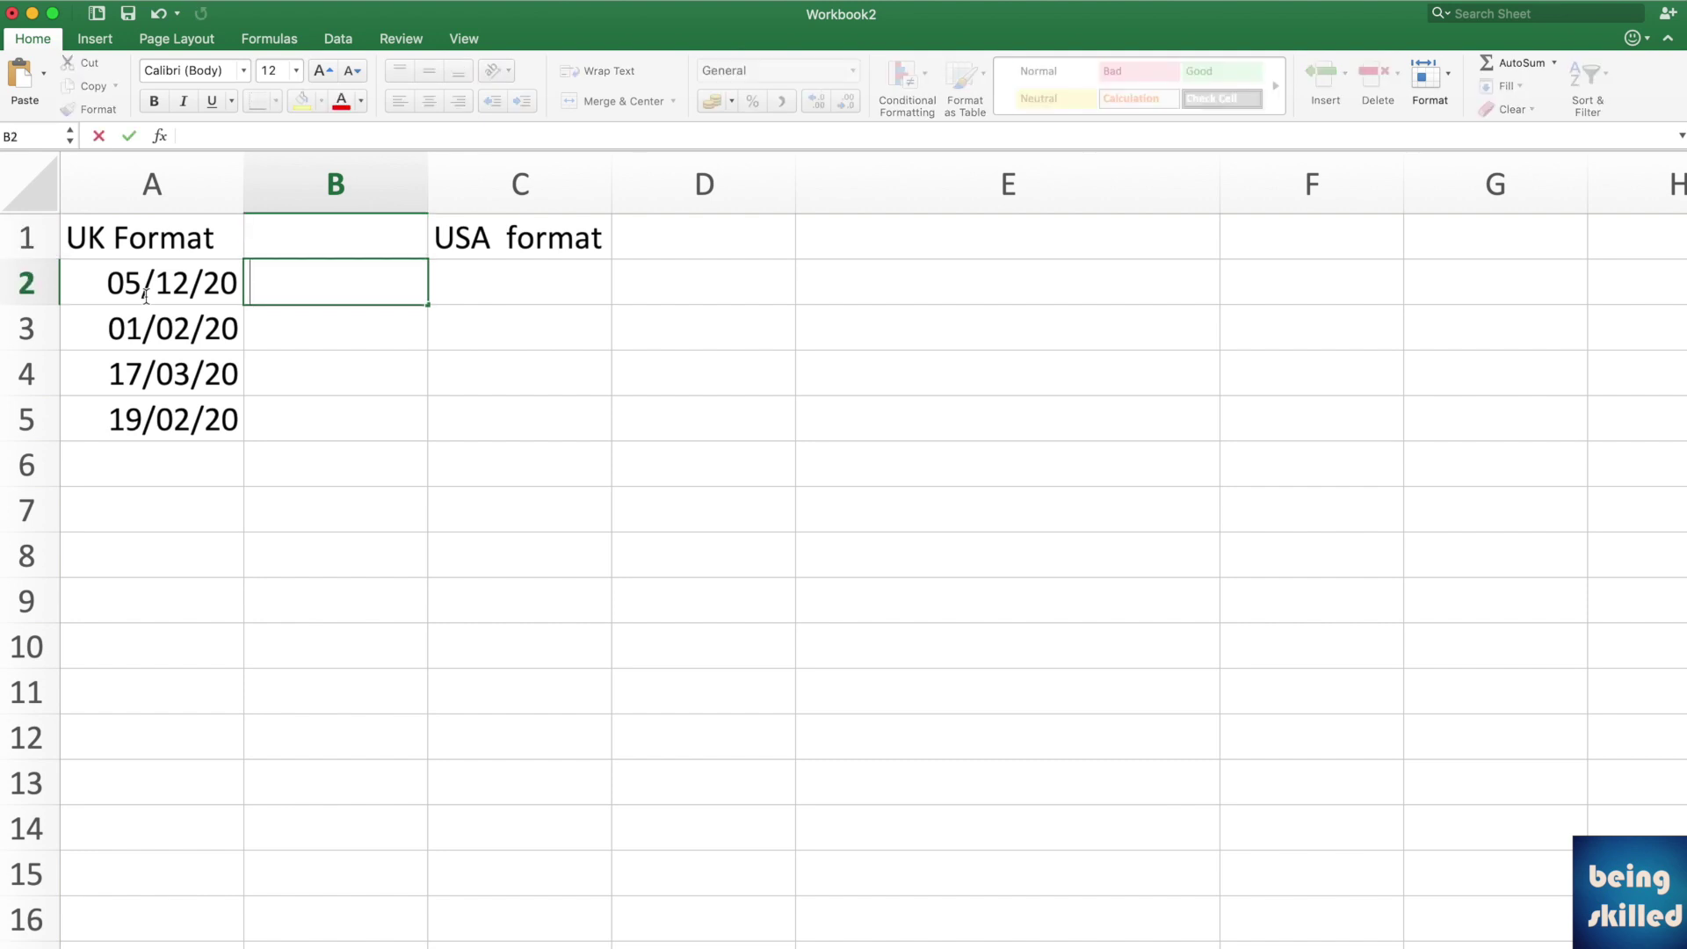
{"action": "type", "text": "=tex"}
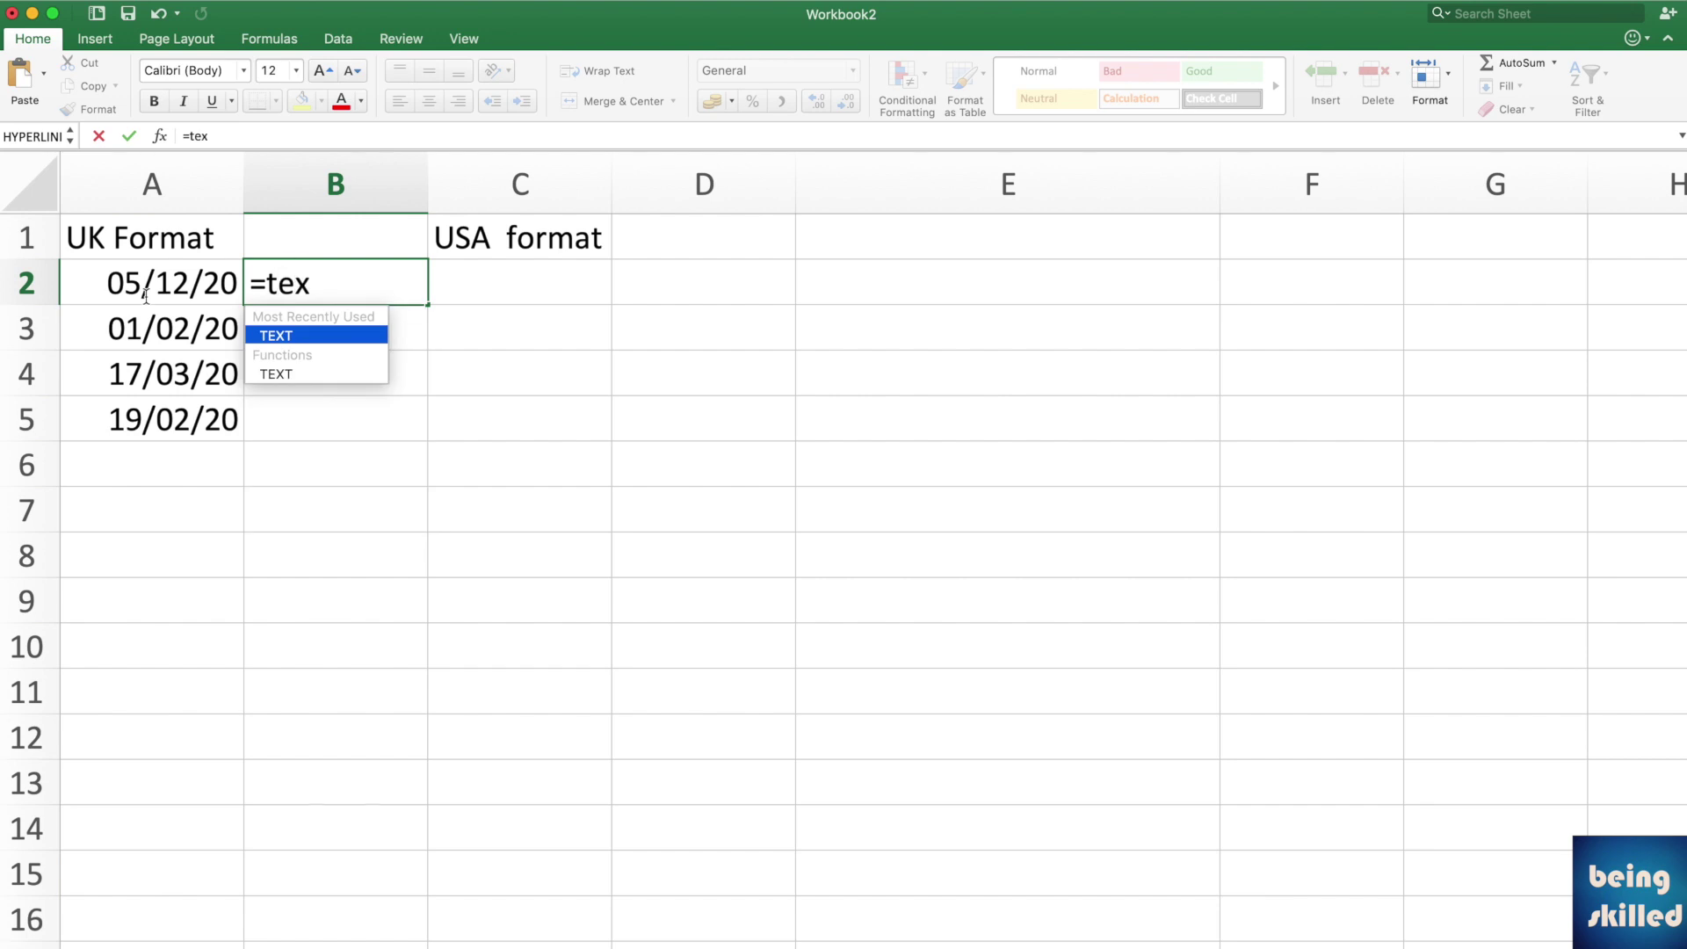
{"action": "type", "text": "t("}
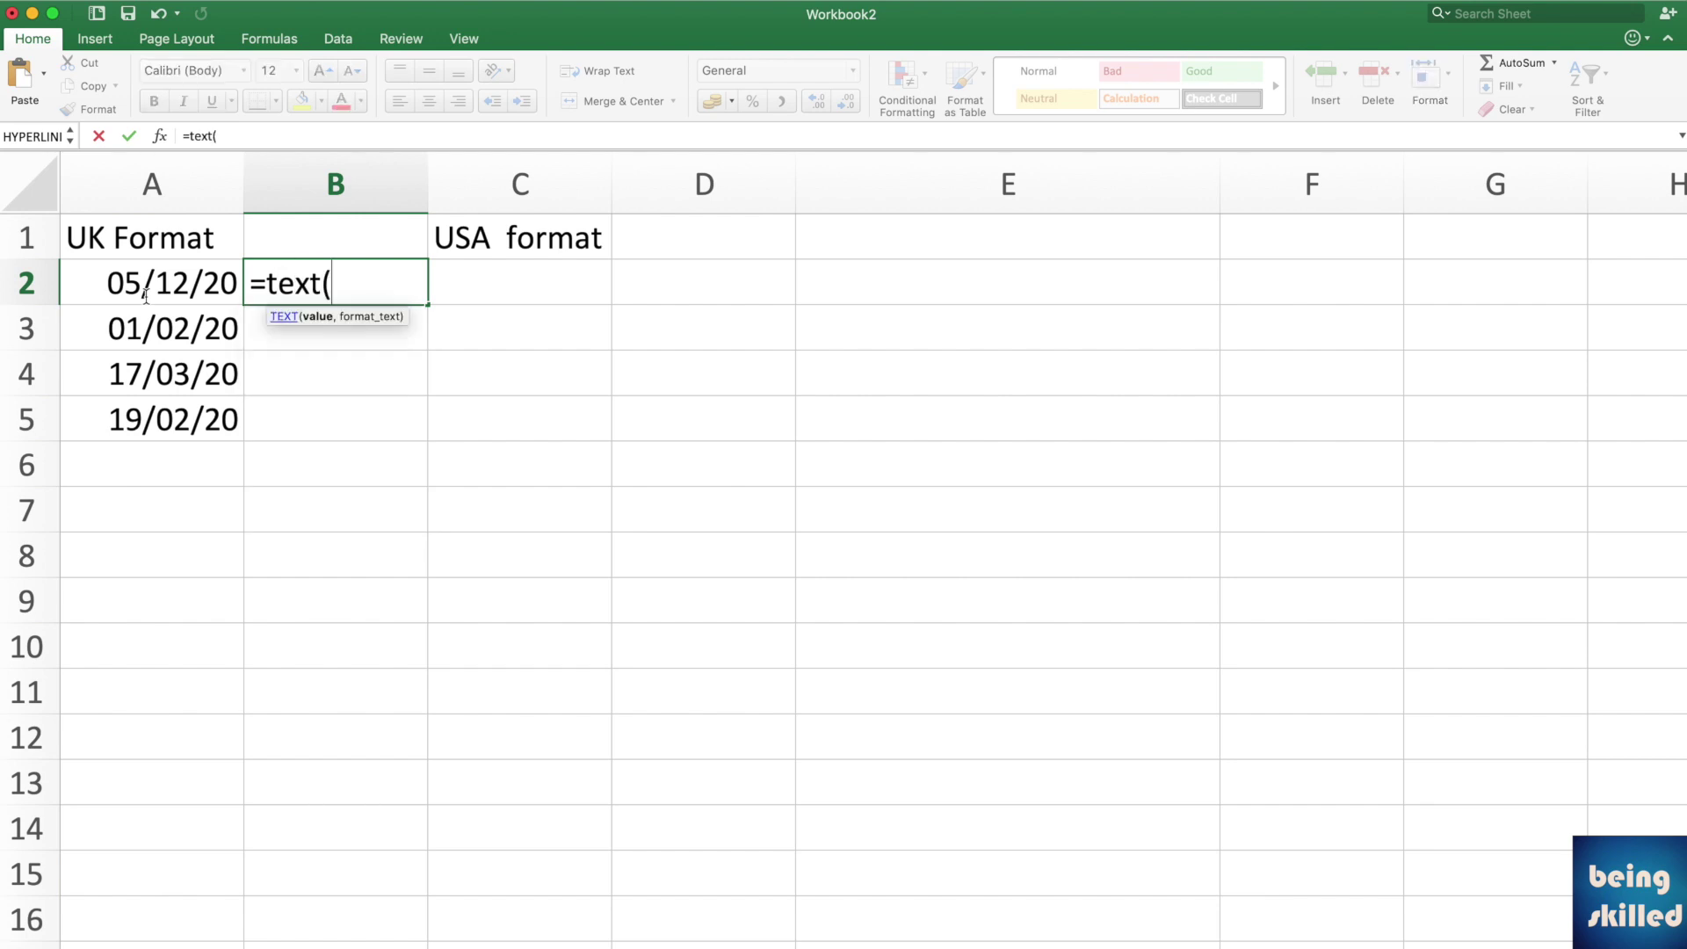
{"action": "left_click", "coordinate": [146, 294]}
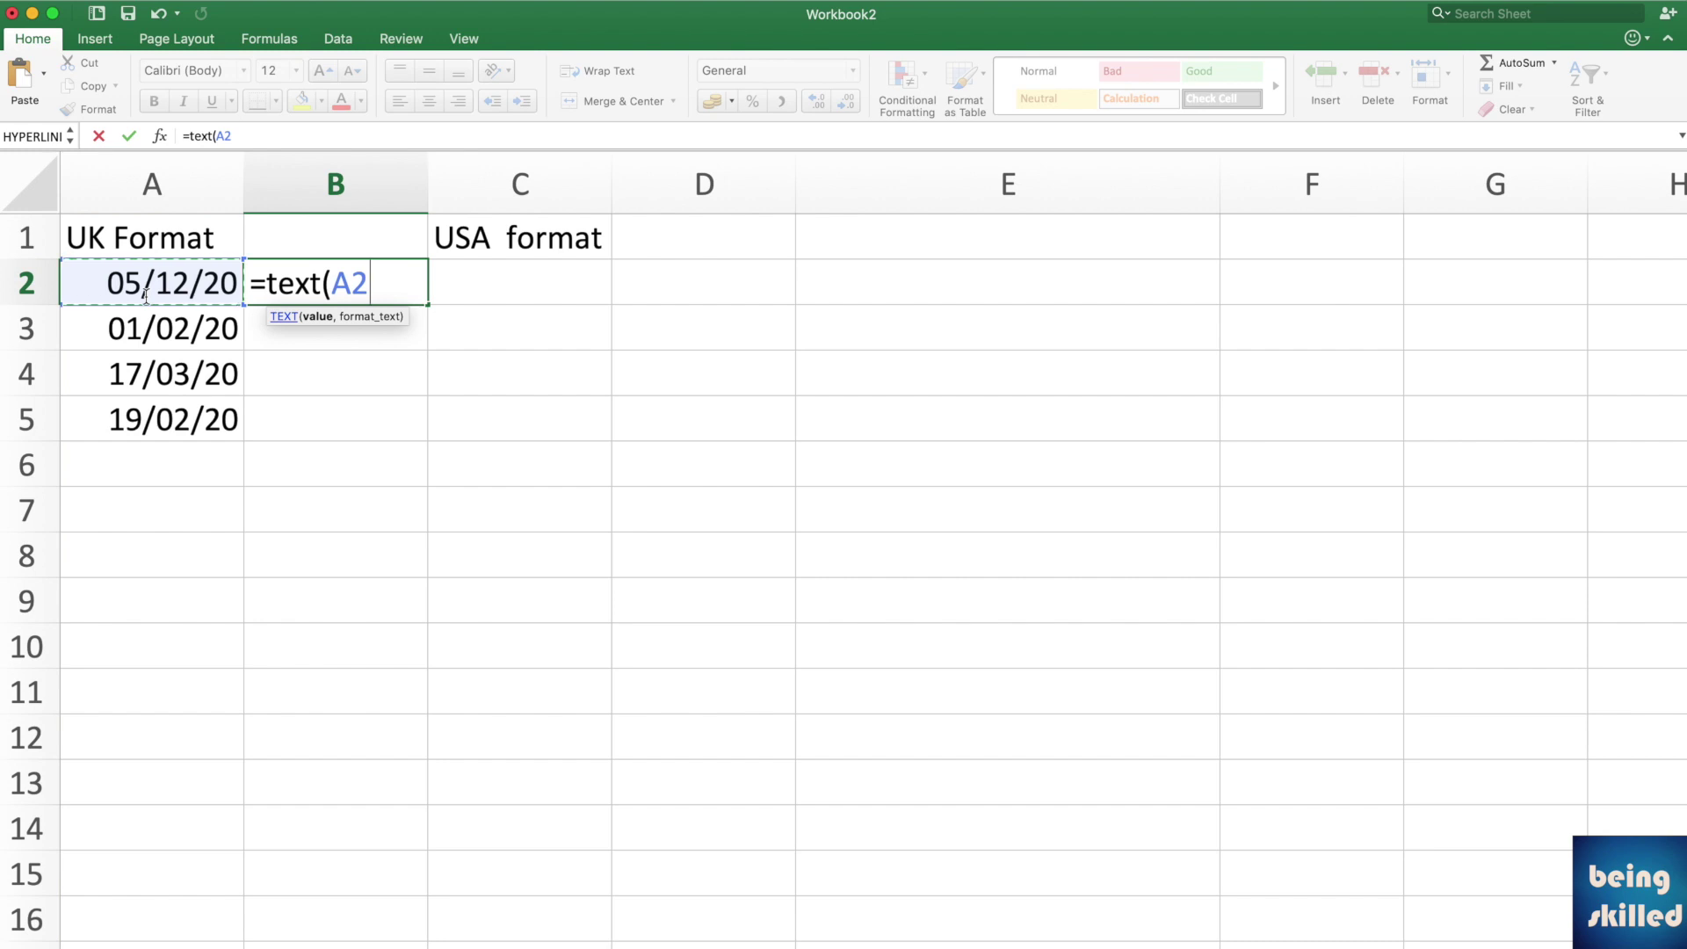
{"action": "type", "text": ","}
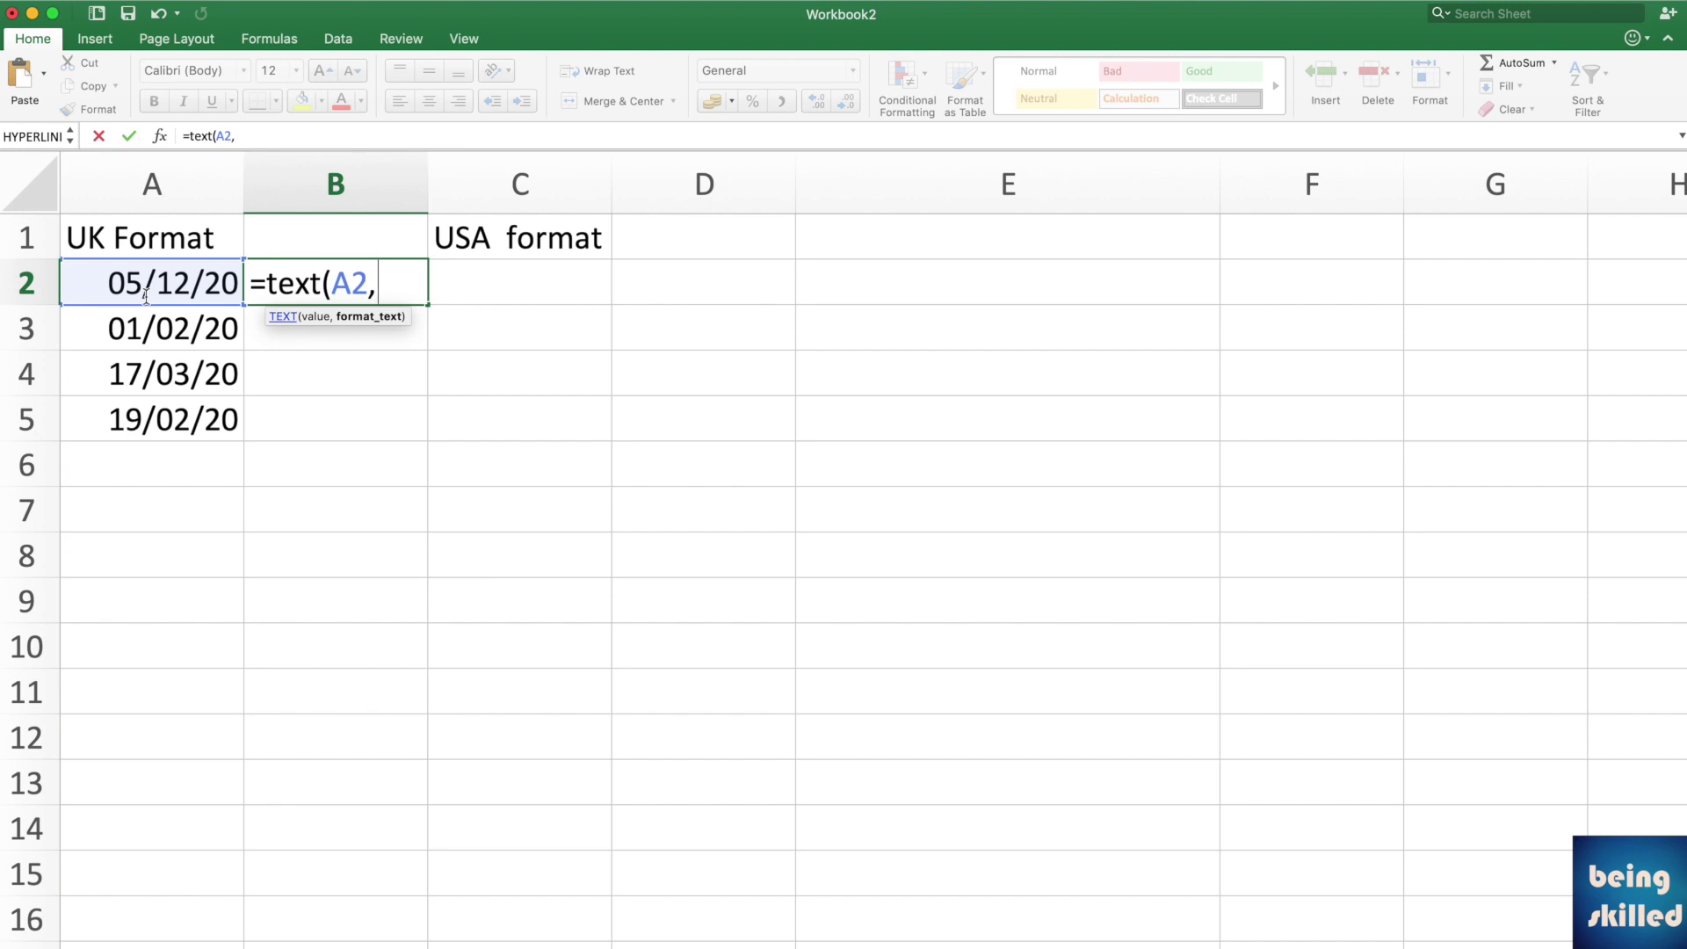
Complete the TEXT formula in B2 with the format "mm/dd/yyyy" and fill it down to B5.
{"action": "type", "text": "mm"}
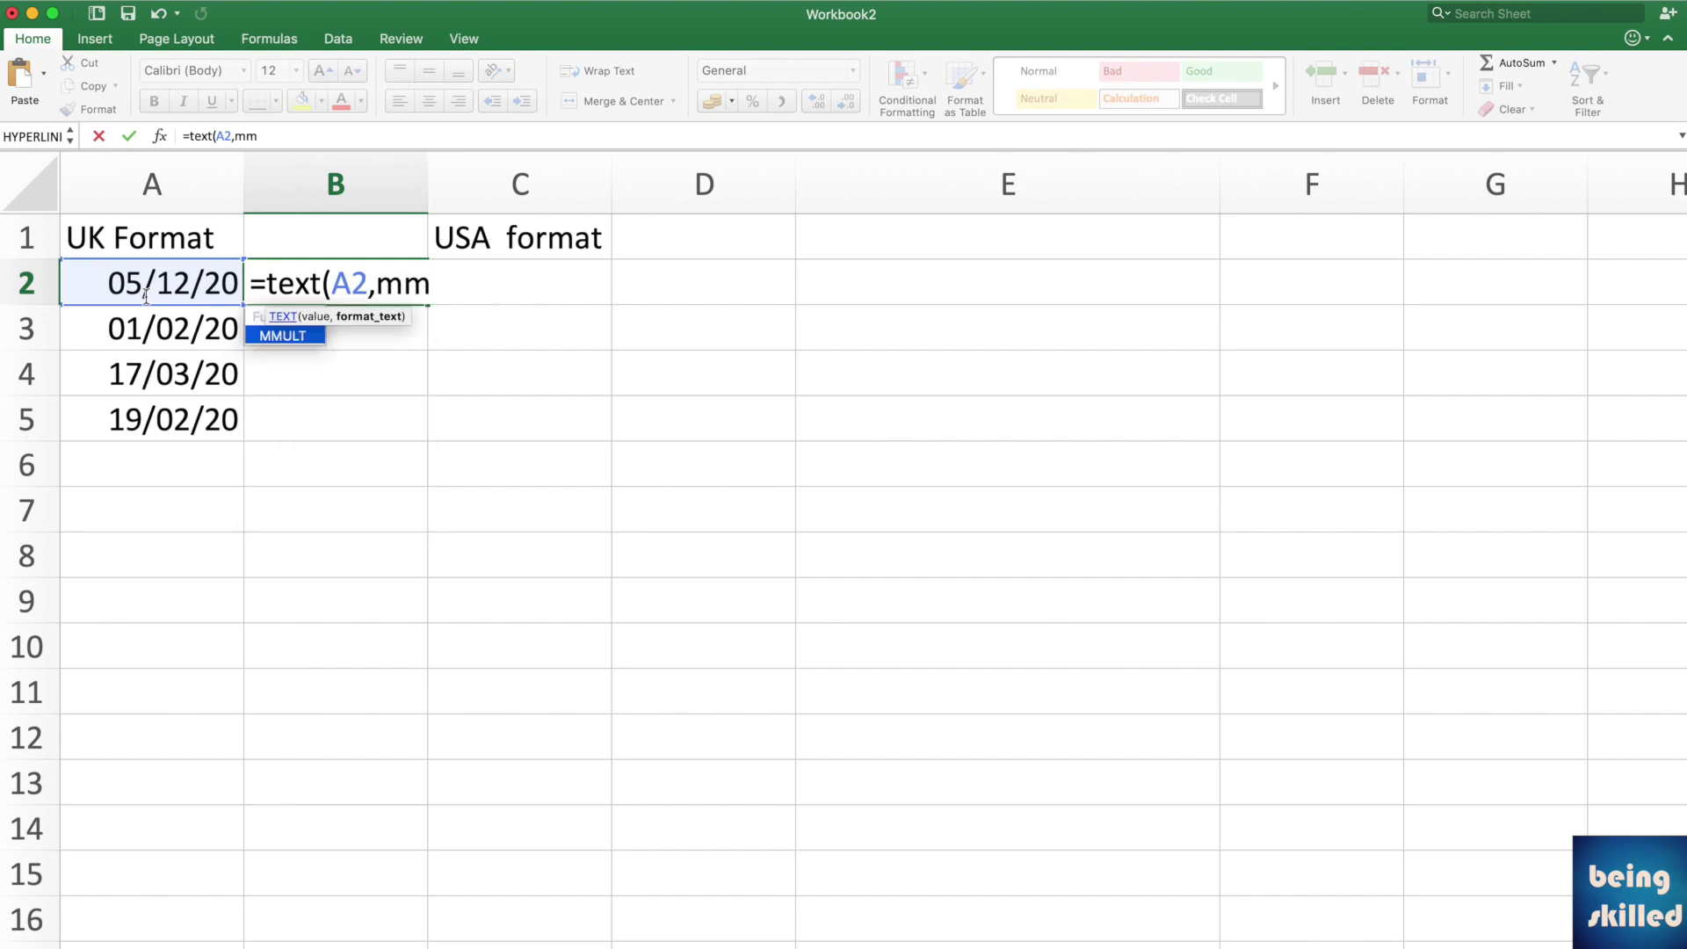
{"action": "key", "text": "BackSpace"}
{"action": "key", "text": "BackSpace"}
{"action": "type", "text": "\""}
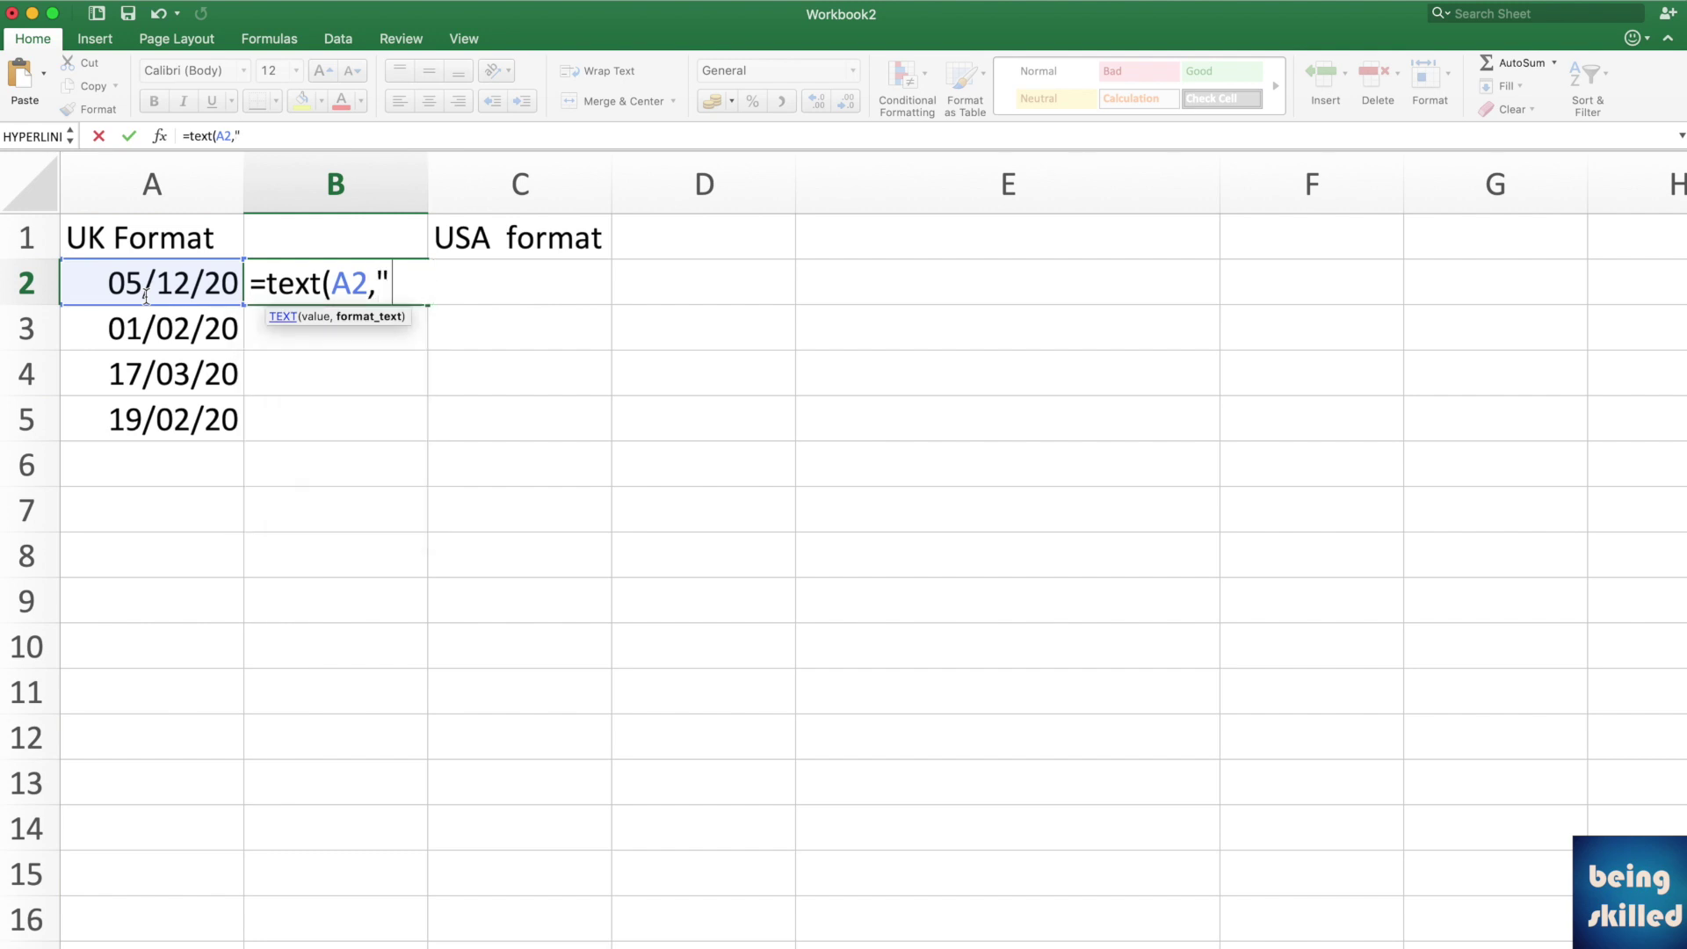
{"action": "type", "text": "mm/dd/"}
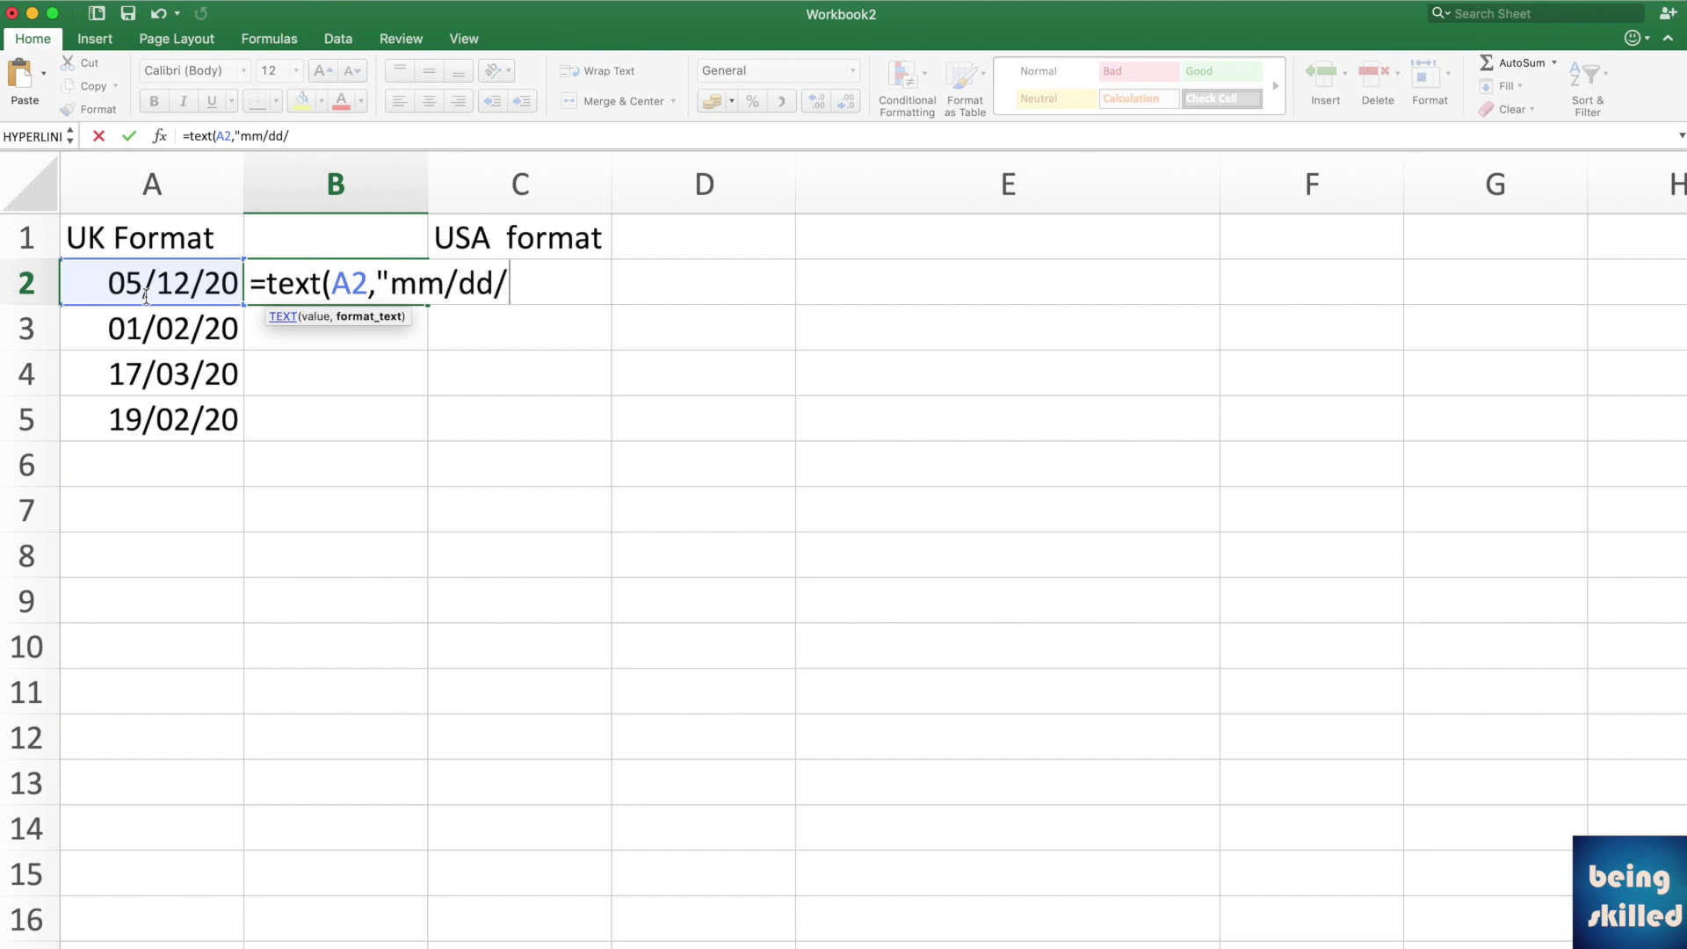
{"action": "type", "text": "yyyy\")"}
{"action": "key", "text": "Return"}
{"action": "key", "text": "Up"}
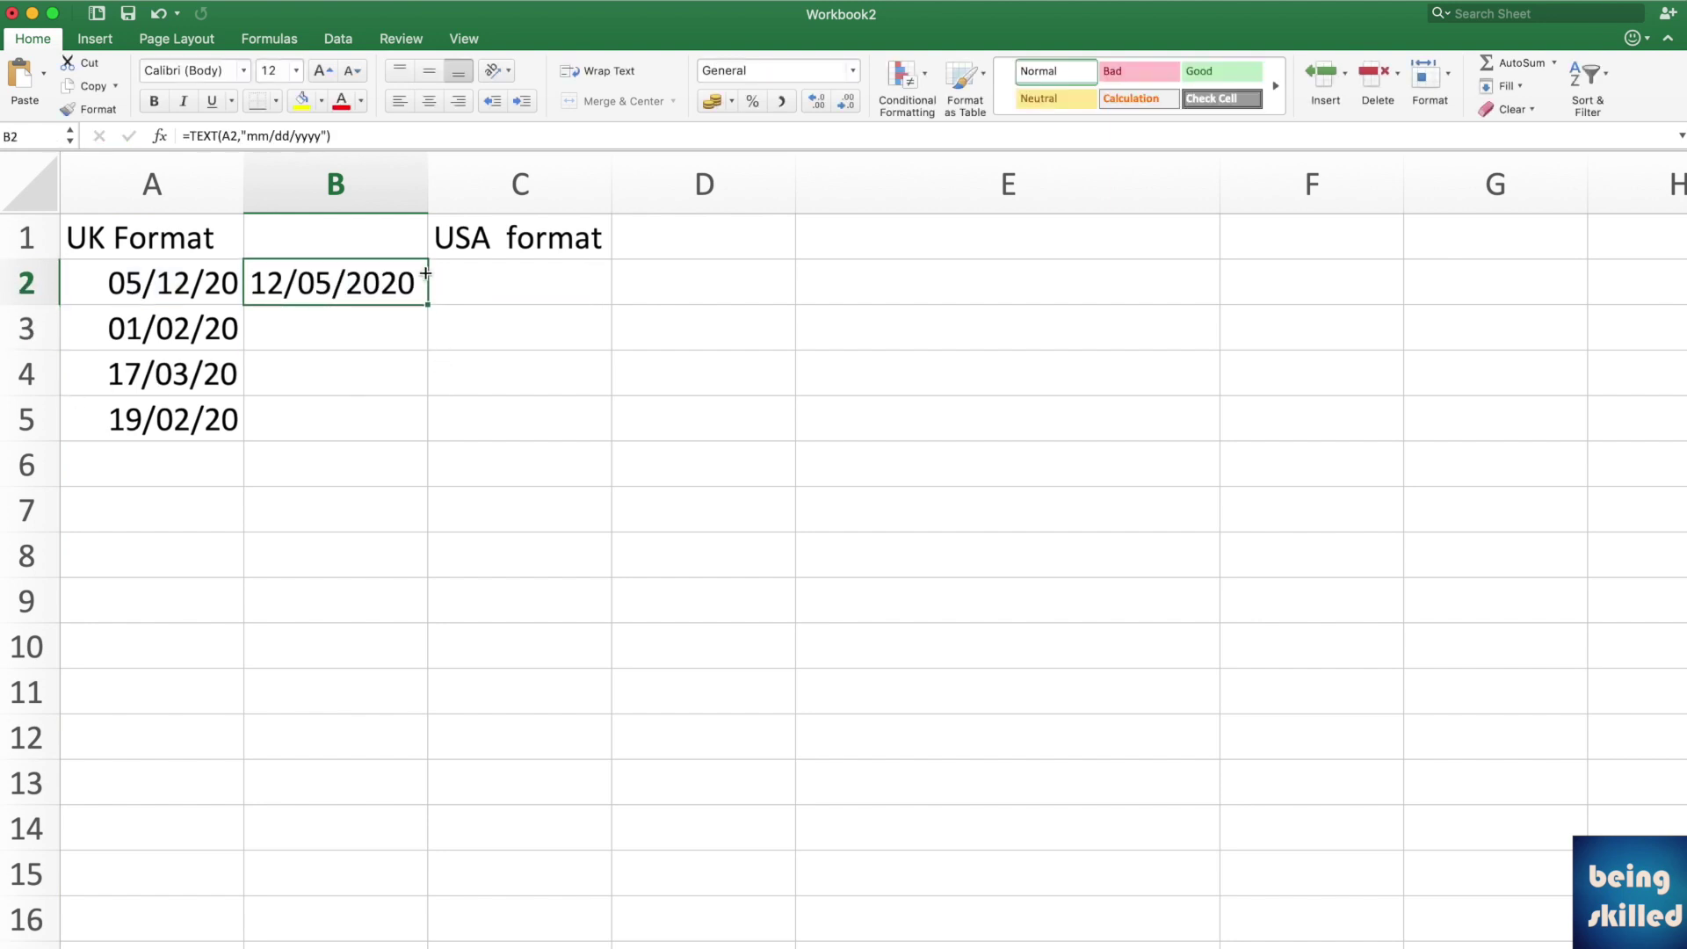
{"action": "left_click_drag", "start_coordinate": [426, 304], "coordinate": [425, 440]}
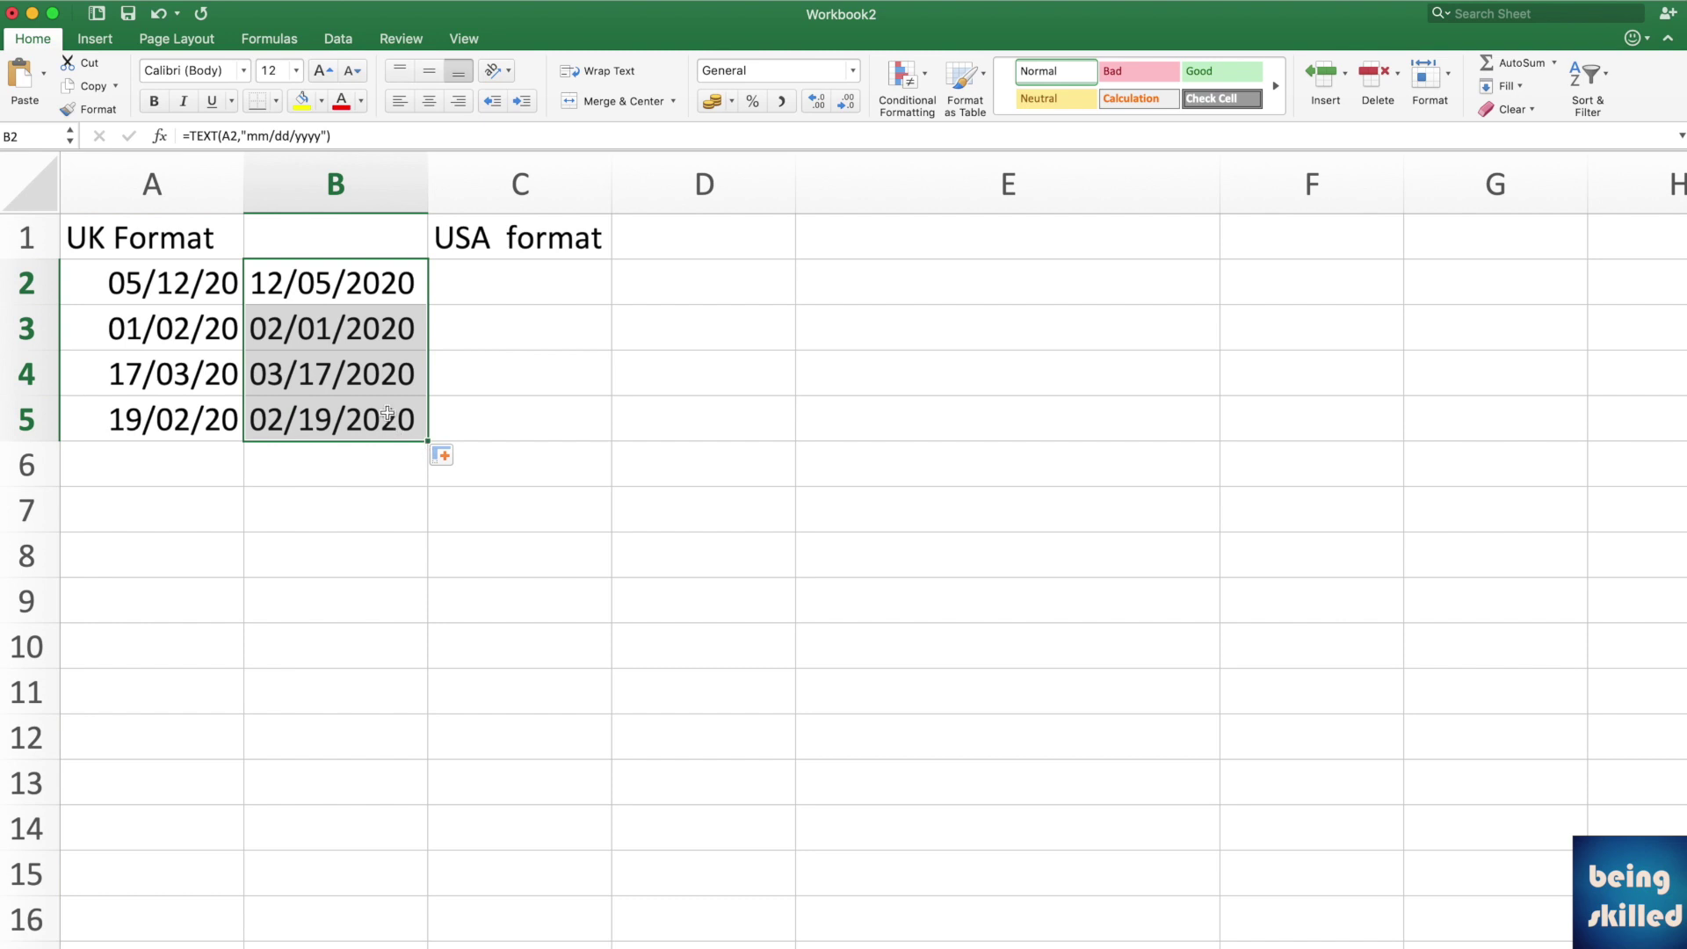
Copy the converted dates in B2:B5 and paste only their values into the USA format column starting at C2.
{"action": "left_click", "coordinate": [367, 251]}
{"action": "key", "text": "Down"}
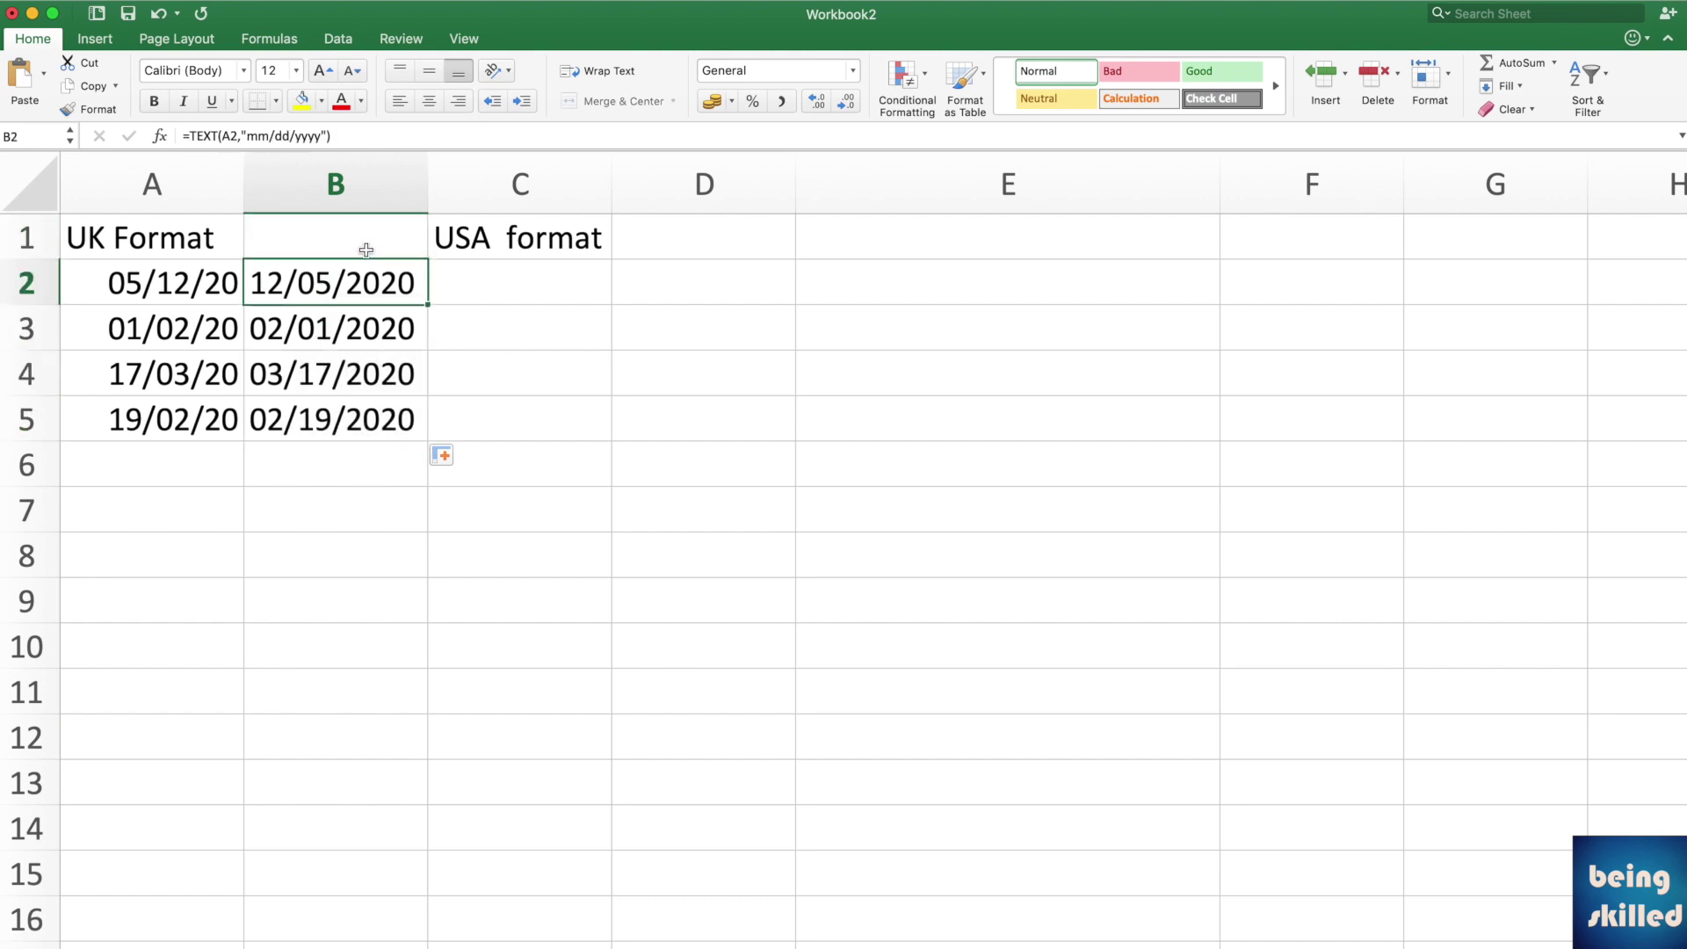
{"action": "left_click", "coordinate": [378, 416], "text": "shift"}
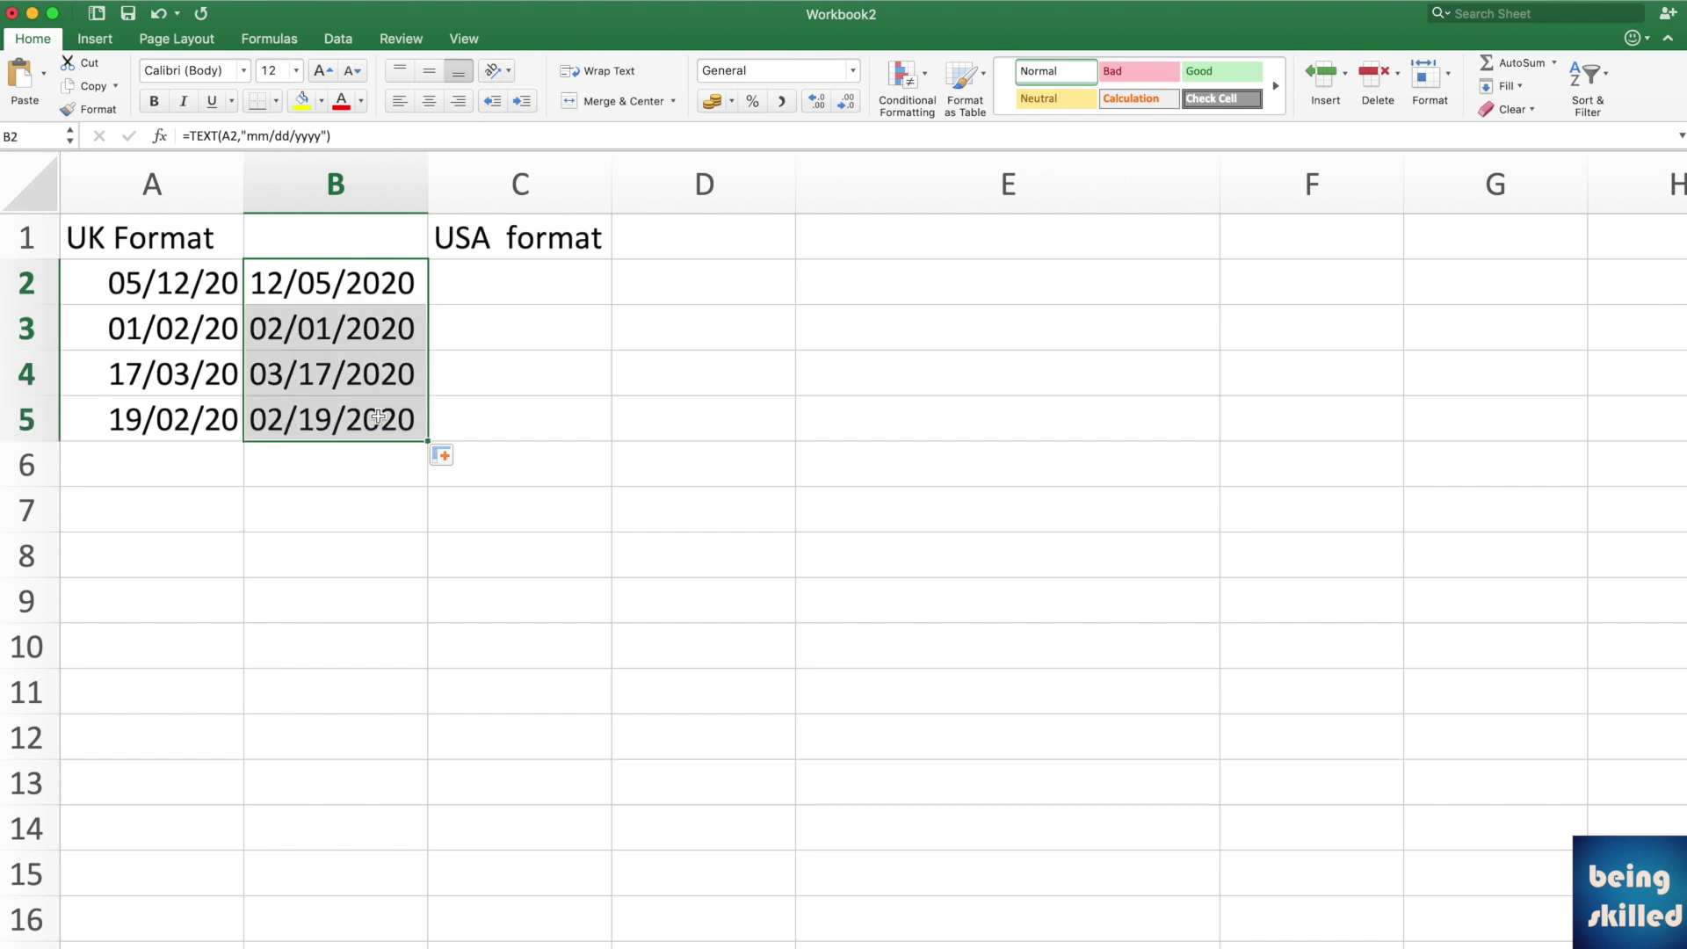
{"action": "key", "text": "super+c"}
{"action": "left_click", "coordinate": [485, 297]}
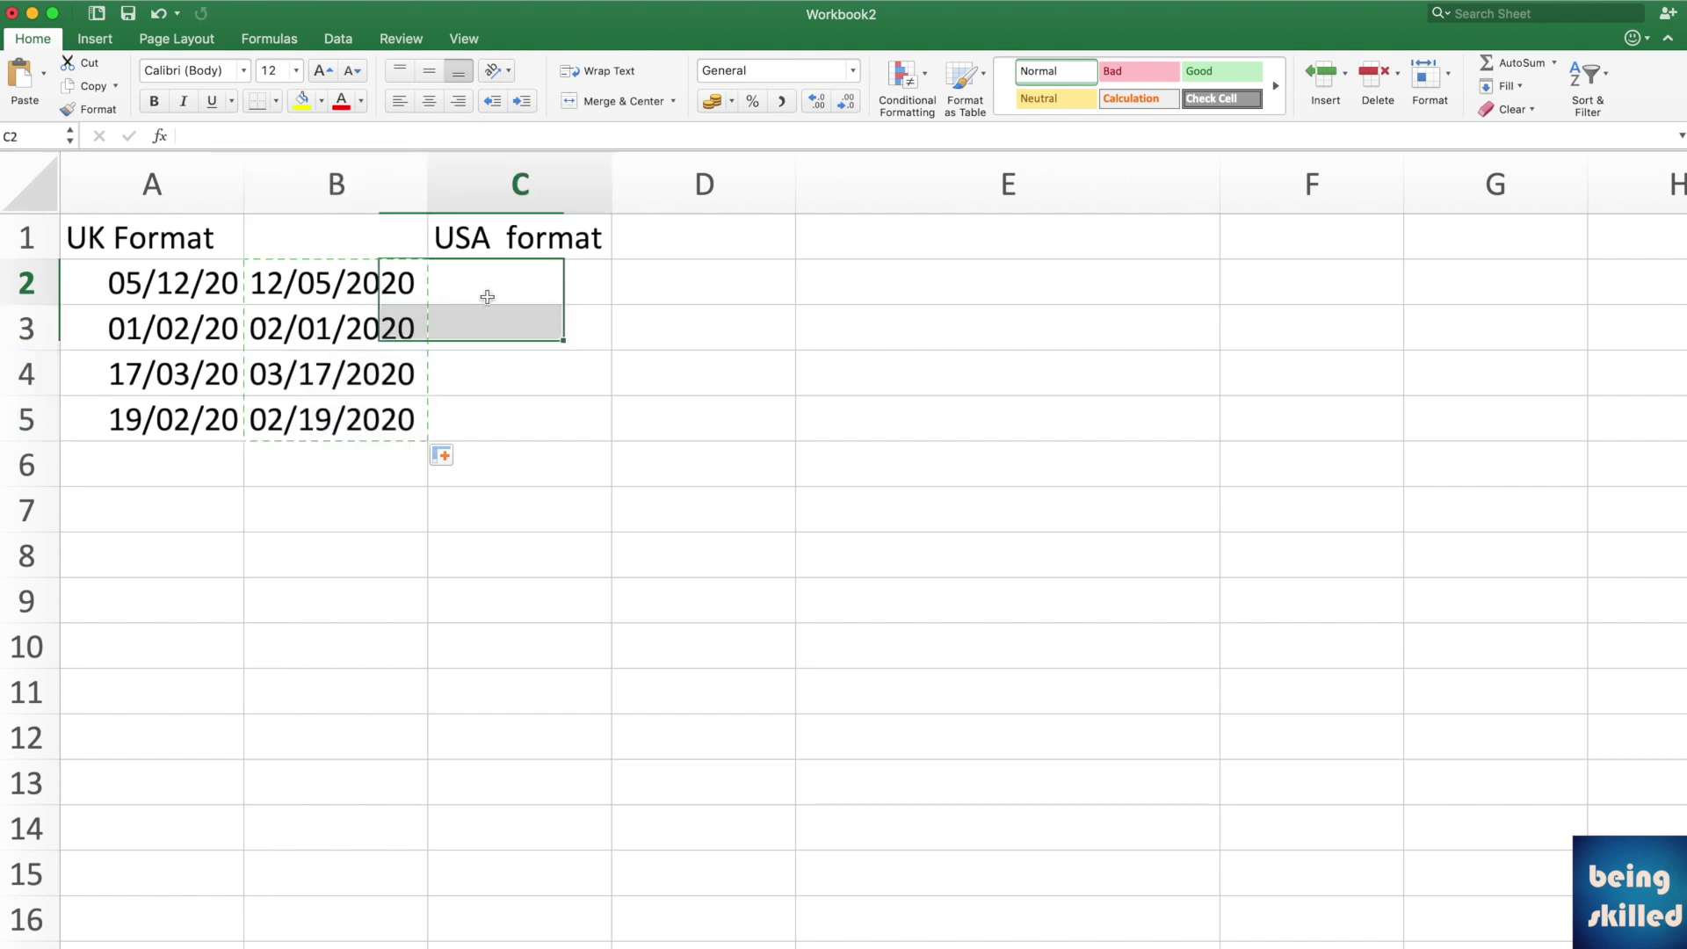
{"action": "right_click", "coordinate": [487, 297]}
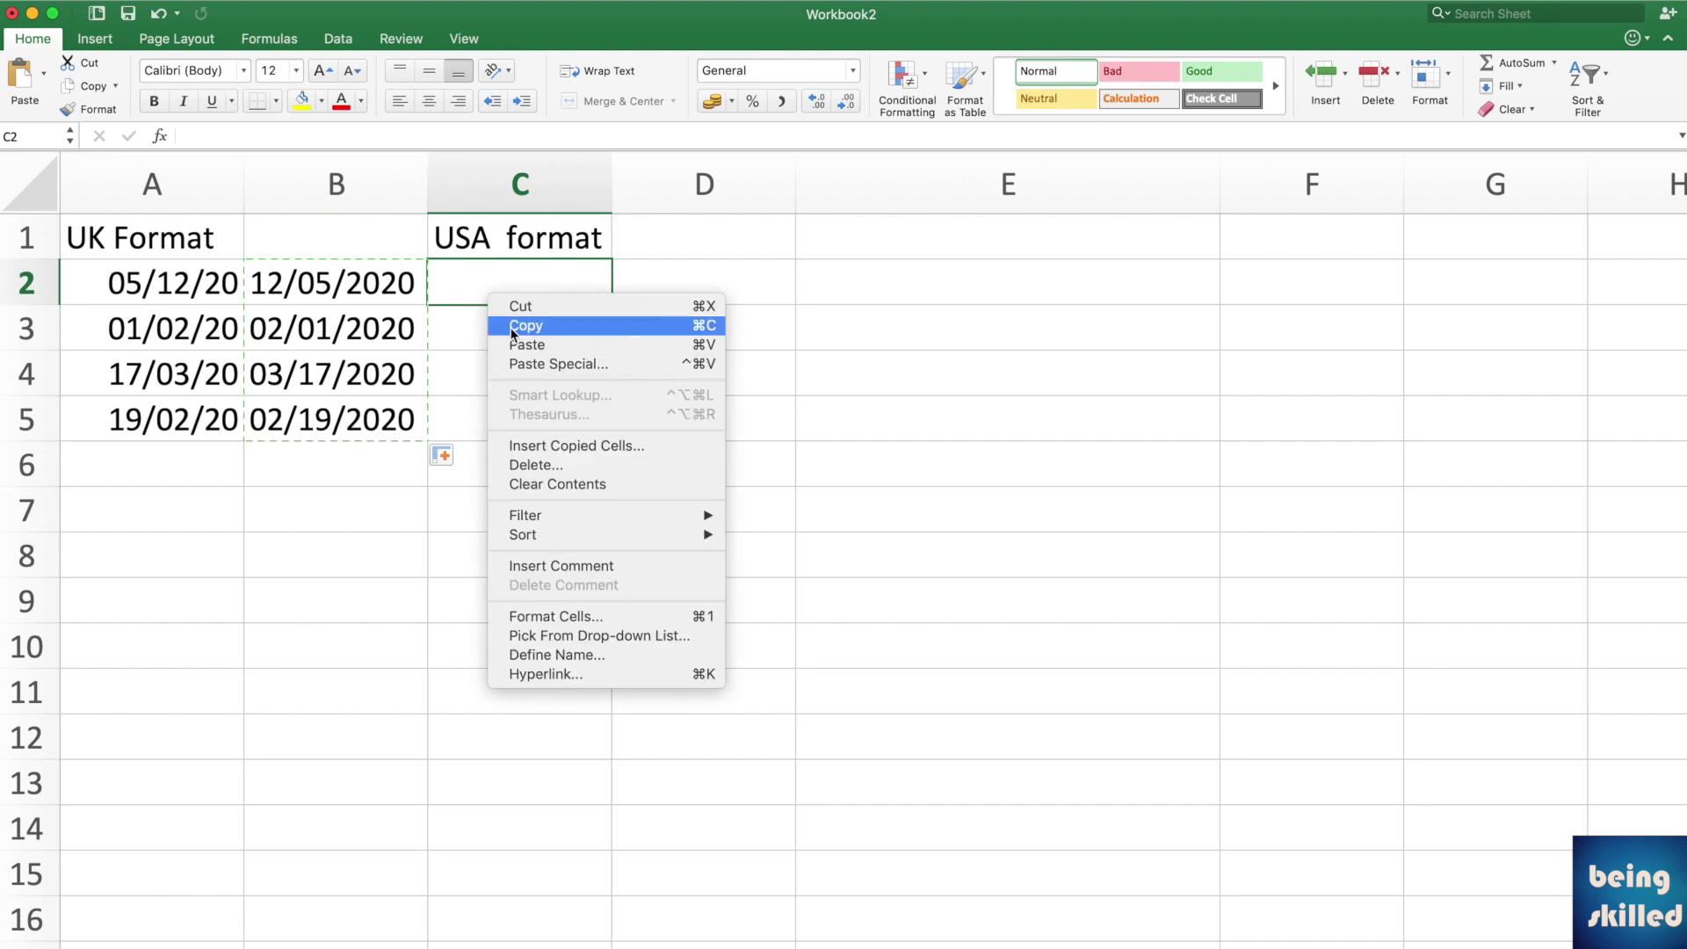
{"action": "left_click", "coordinate": [572, 362]}
{"action": "left_click", "coordinate": [440, 274]}
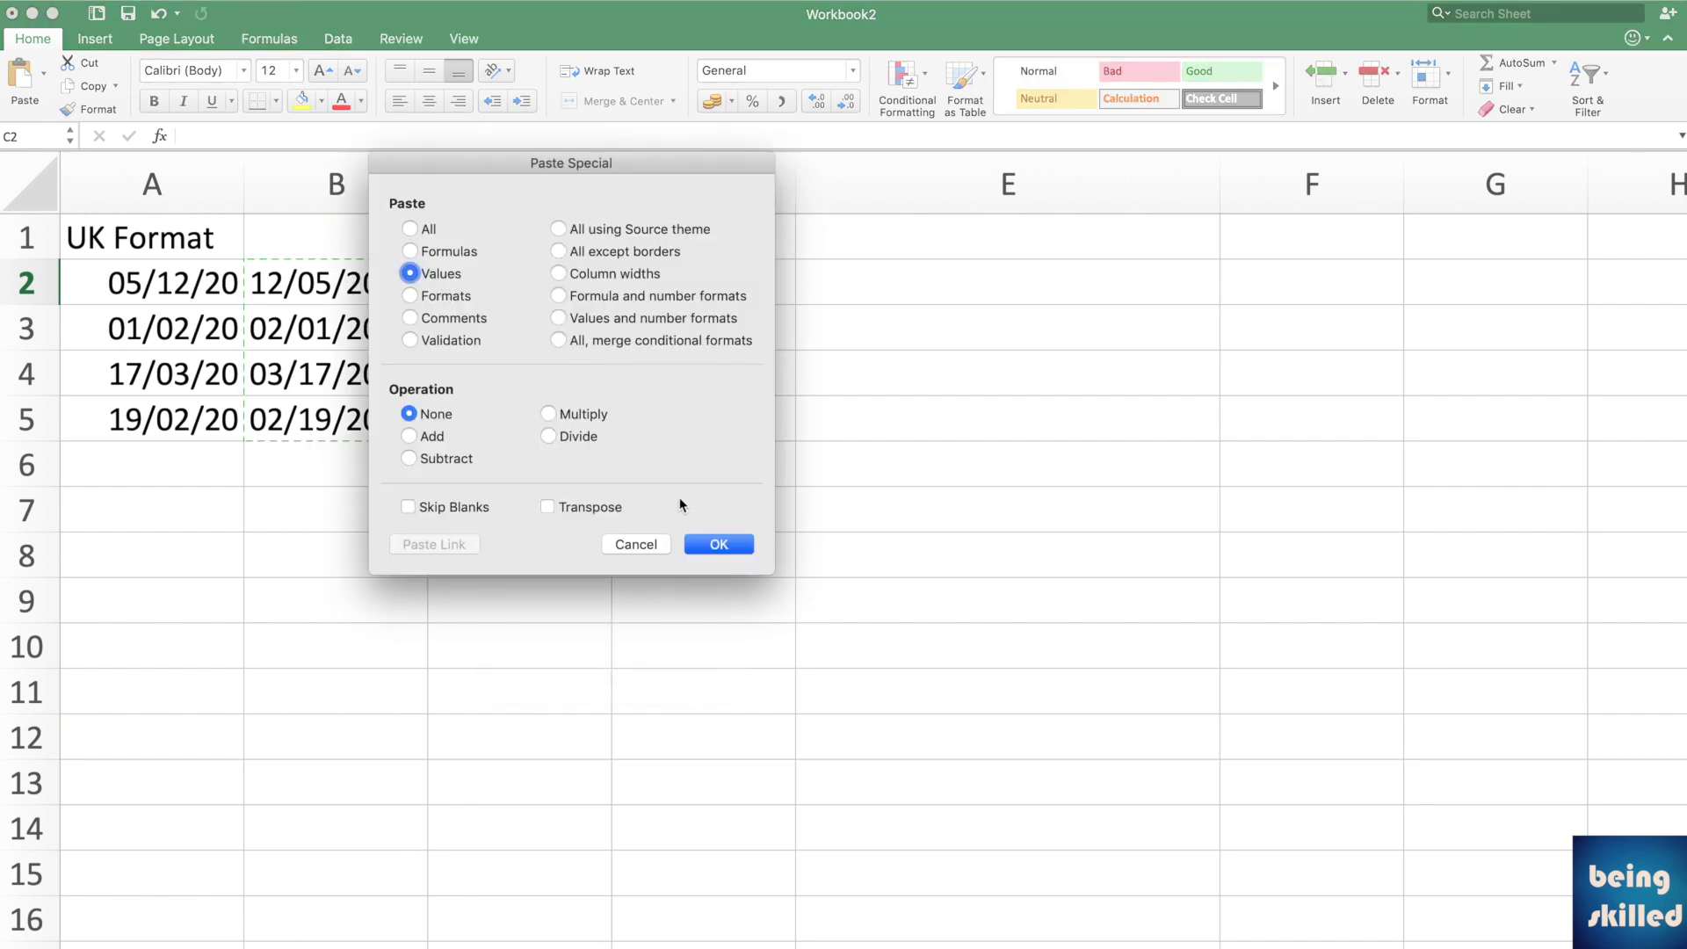
{"action": "left_click", "coordinate": [734, 545]}
{"action": "left_click", "coordinate": [702, 281]}
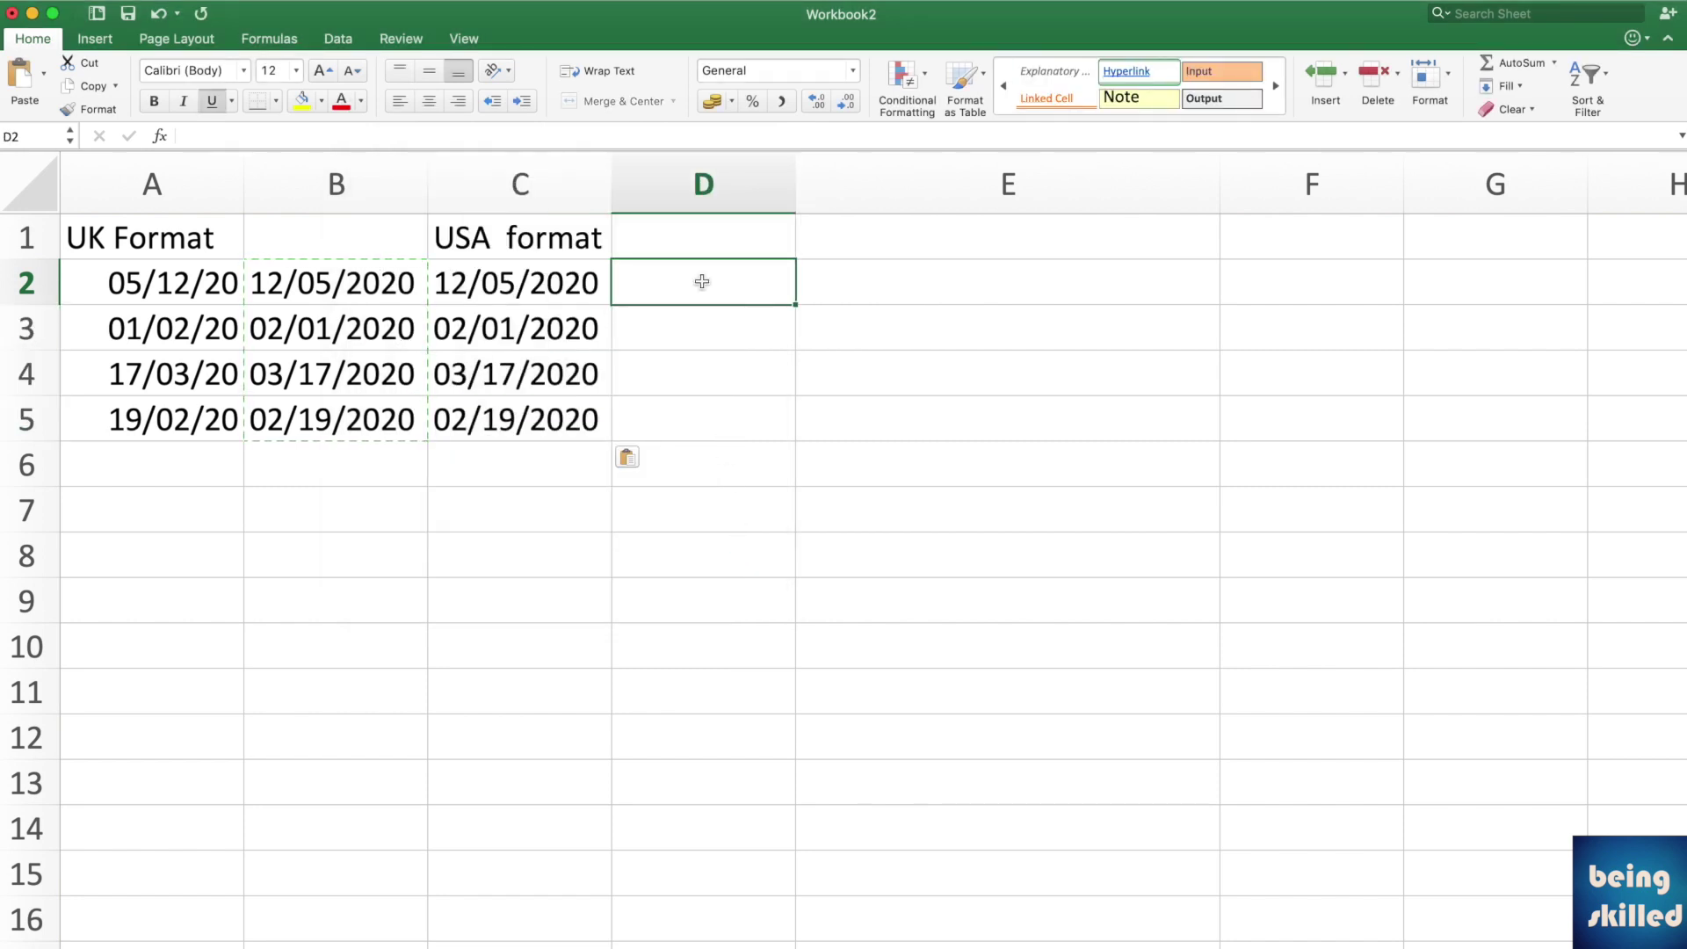
{"action": "key", "text": "Left"}
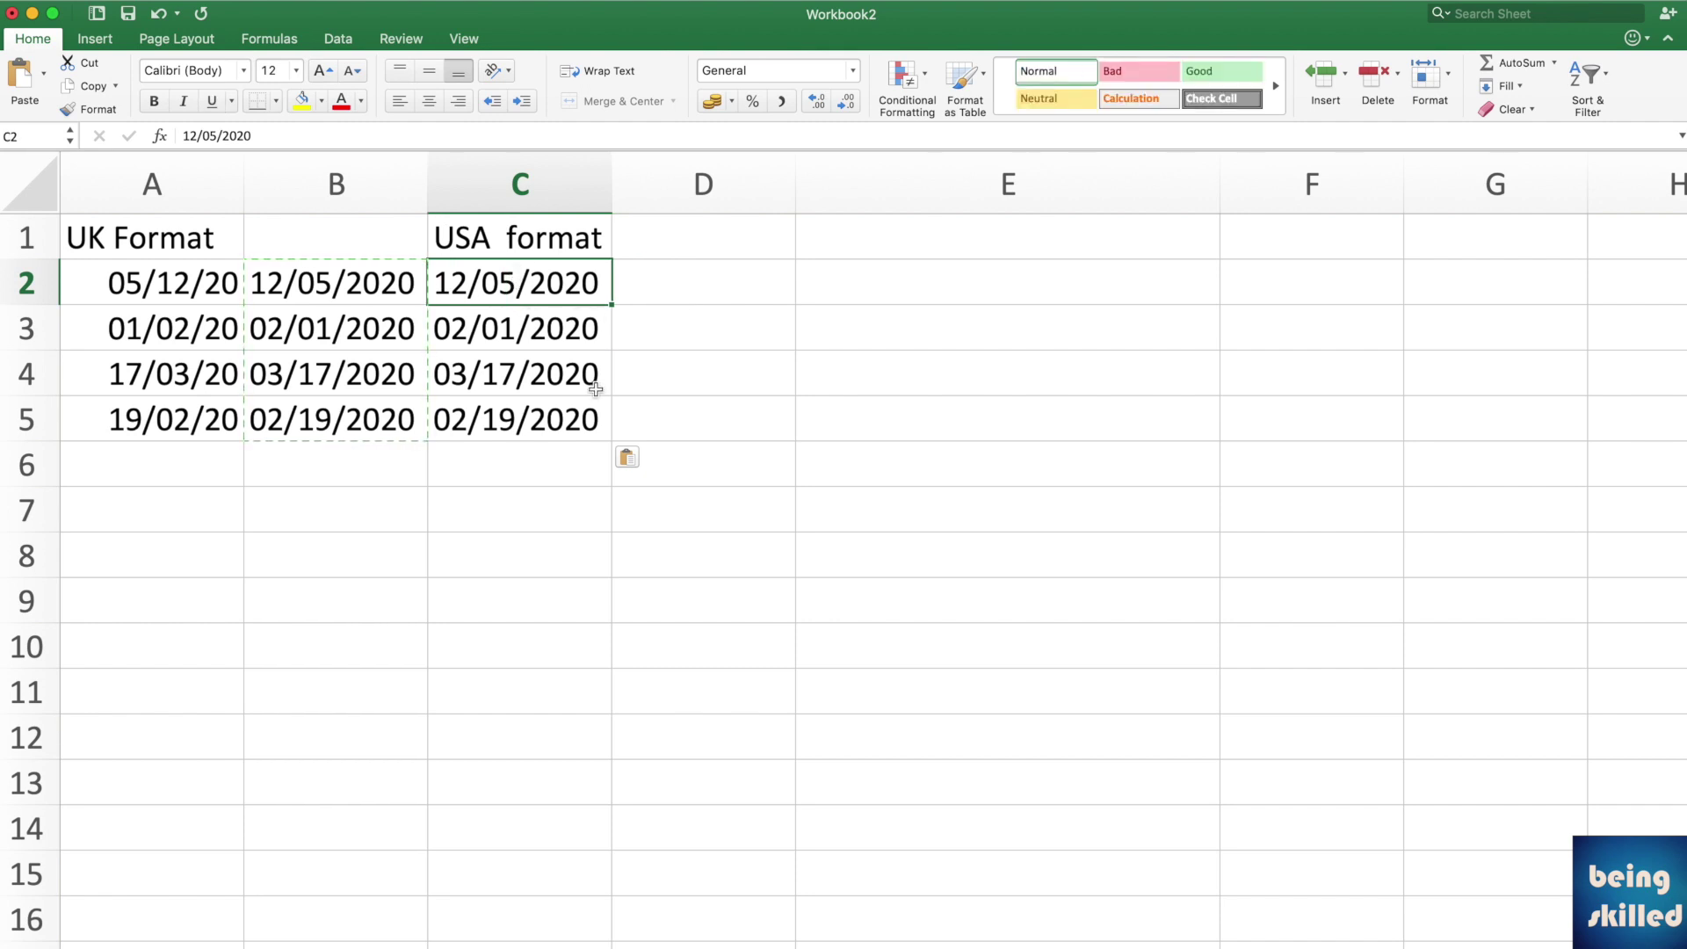
{"action": "left_click", "coordinate": [587, 427]}
{"action": "left_click_drag", "start_coordinate": [588, 428], "coordinate": [580, 294]}
{"action": "left_click", "coordinate": [636, 289]}
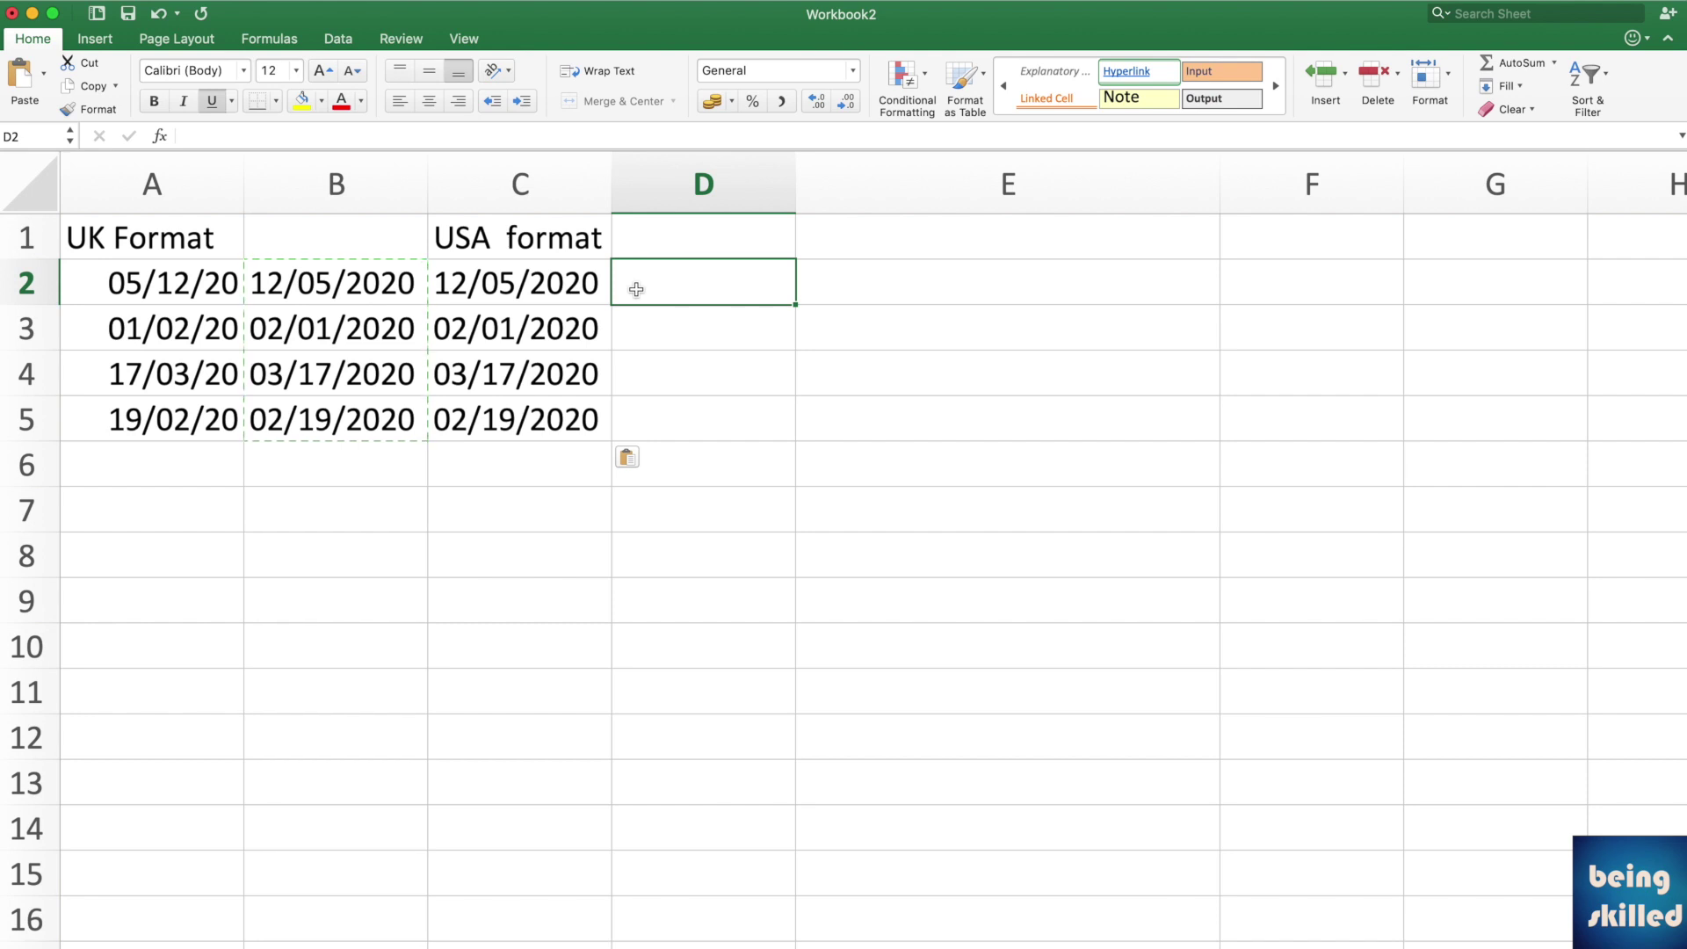
{"action": "left_click", "coordinate": [571, 313]}
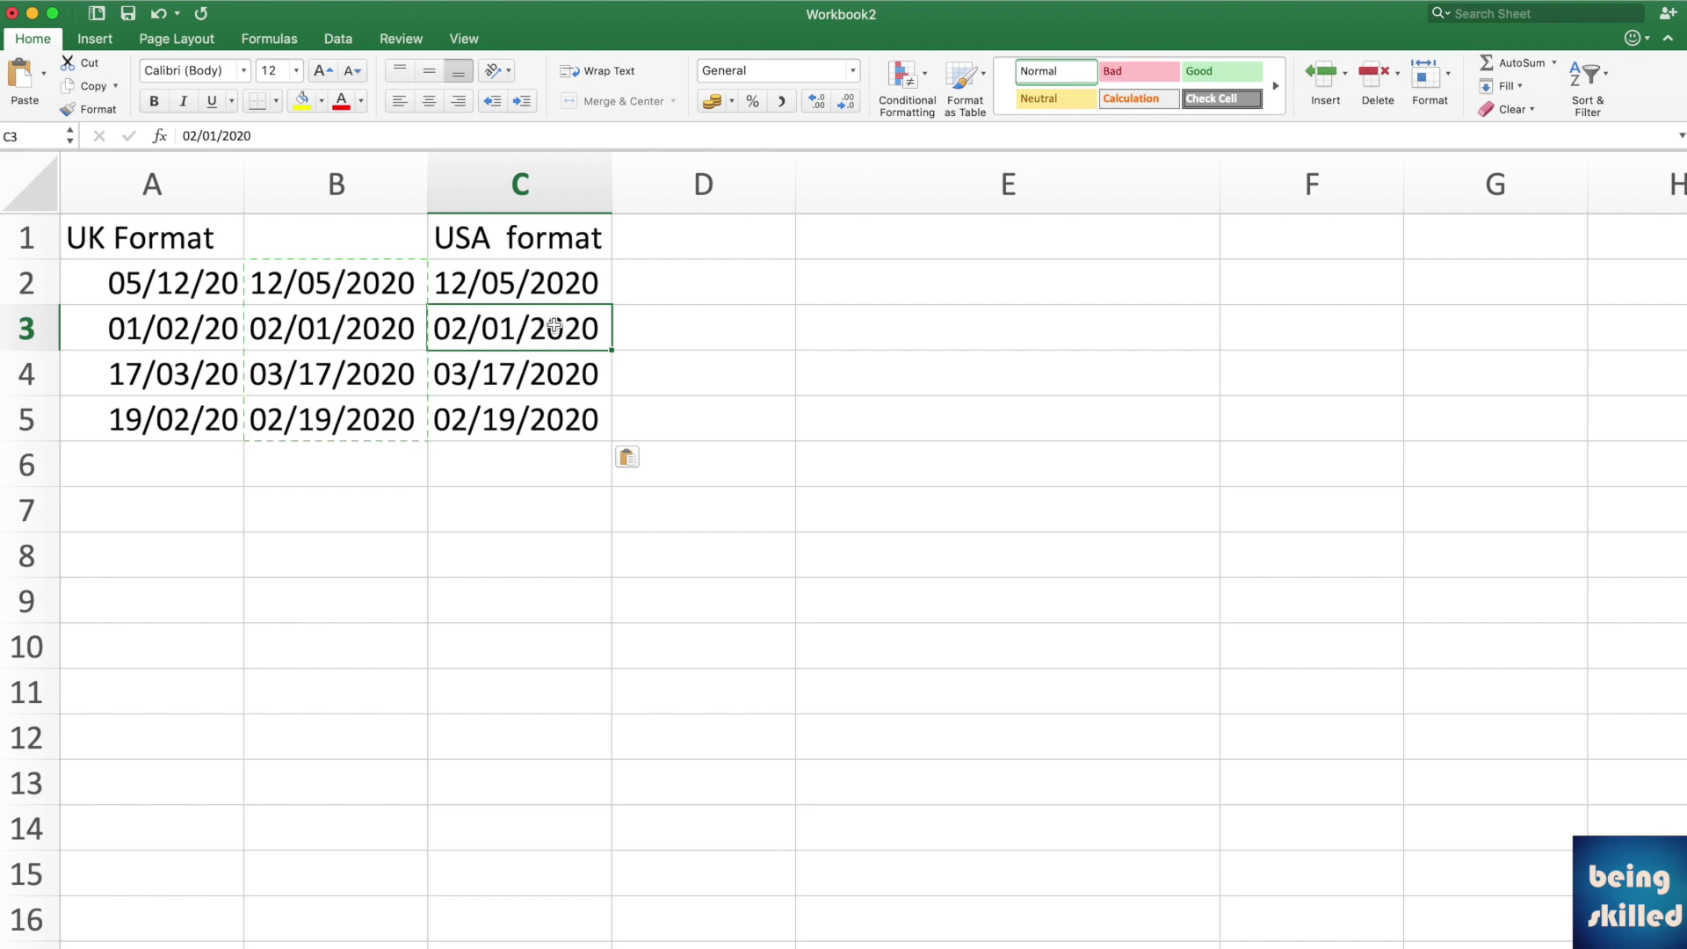
Check the pasted USA format dates in C2:C5 cell by cell and as a selected range.
{"action": "left_click", "coordinate": [489, 297]}
{"action": "key", "text": "shift+Down"}
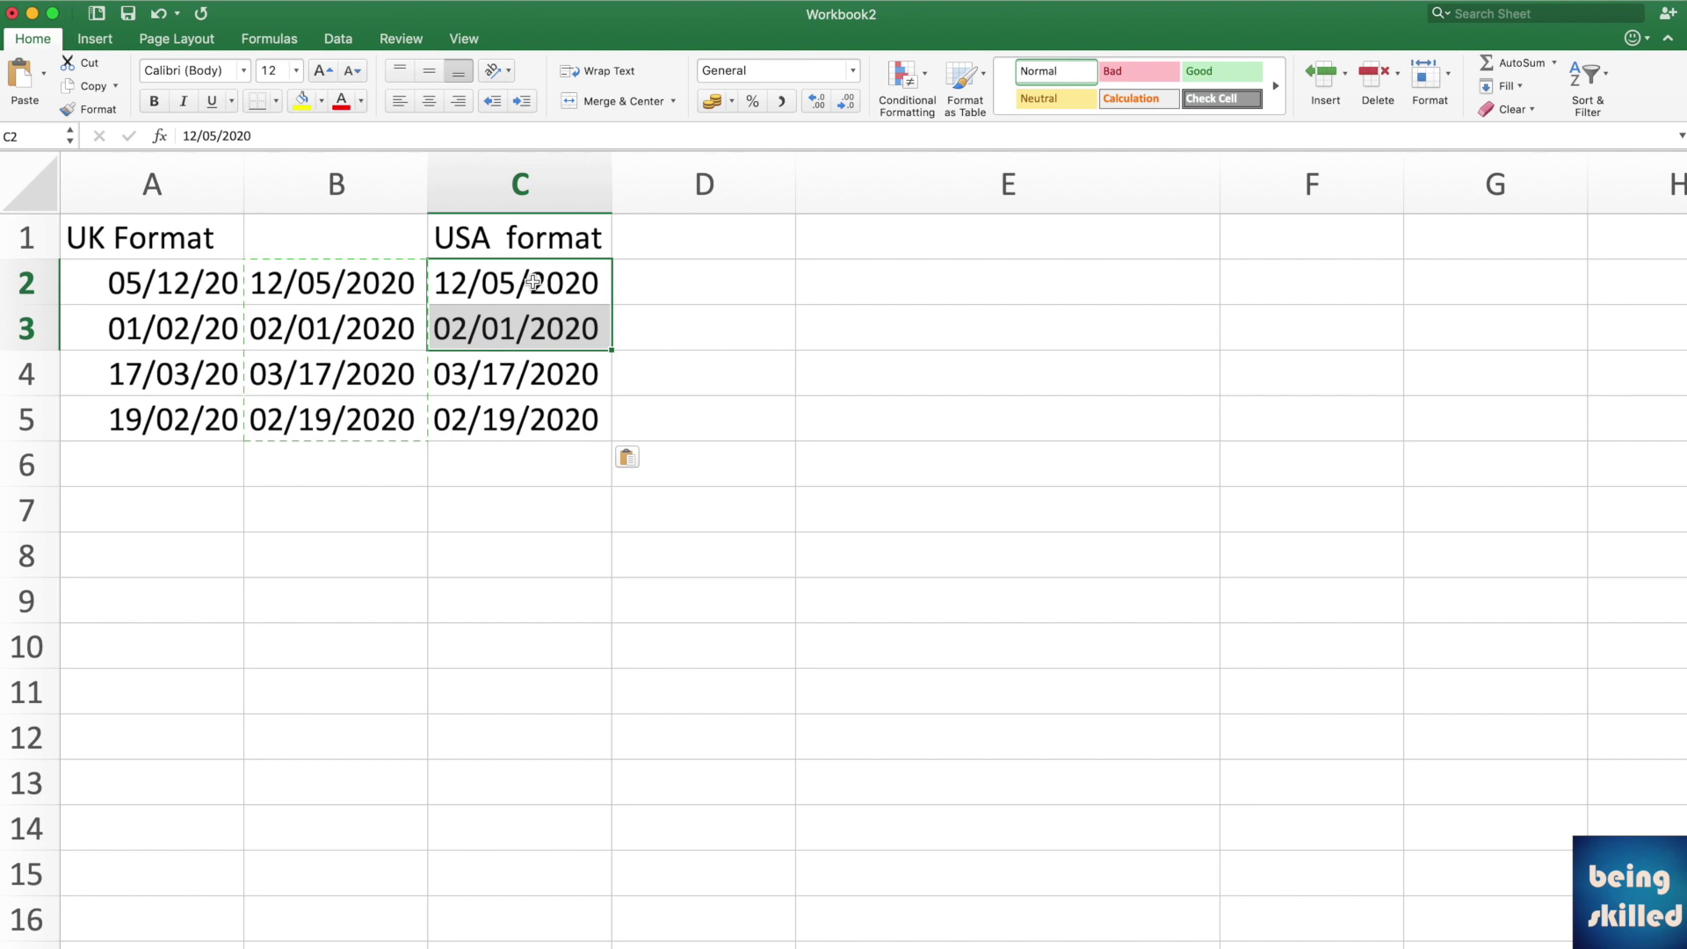
{"action": "left_click", "coordinate": [488, 293]}
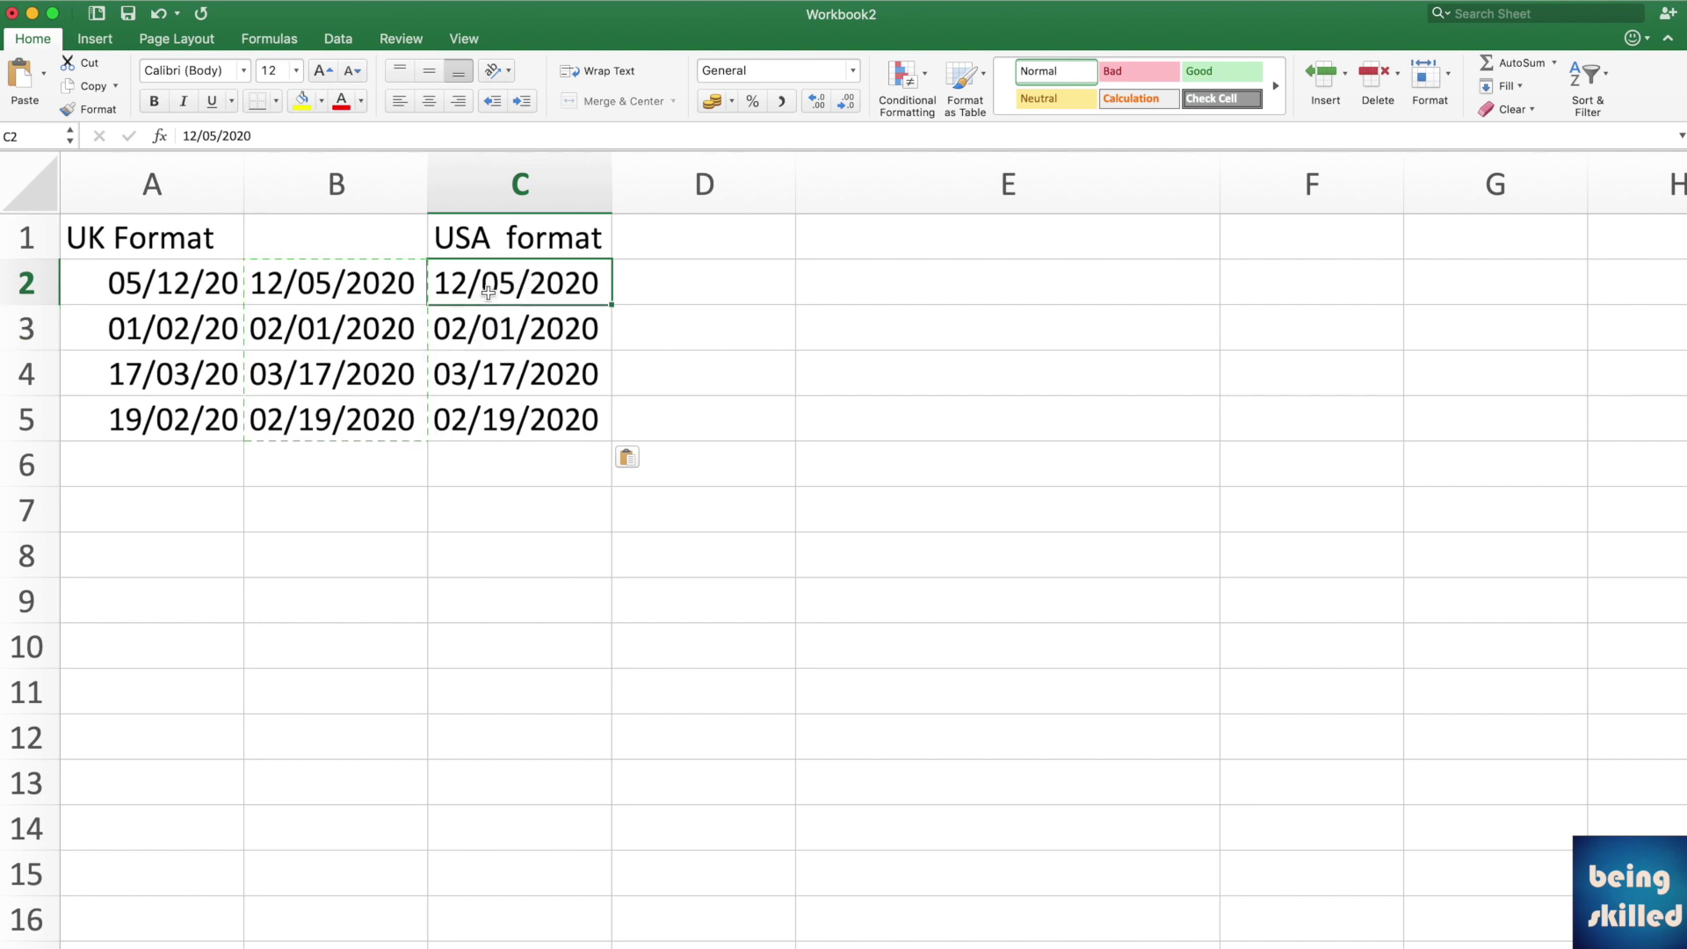
{"action": "key", "text": "Down"}
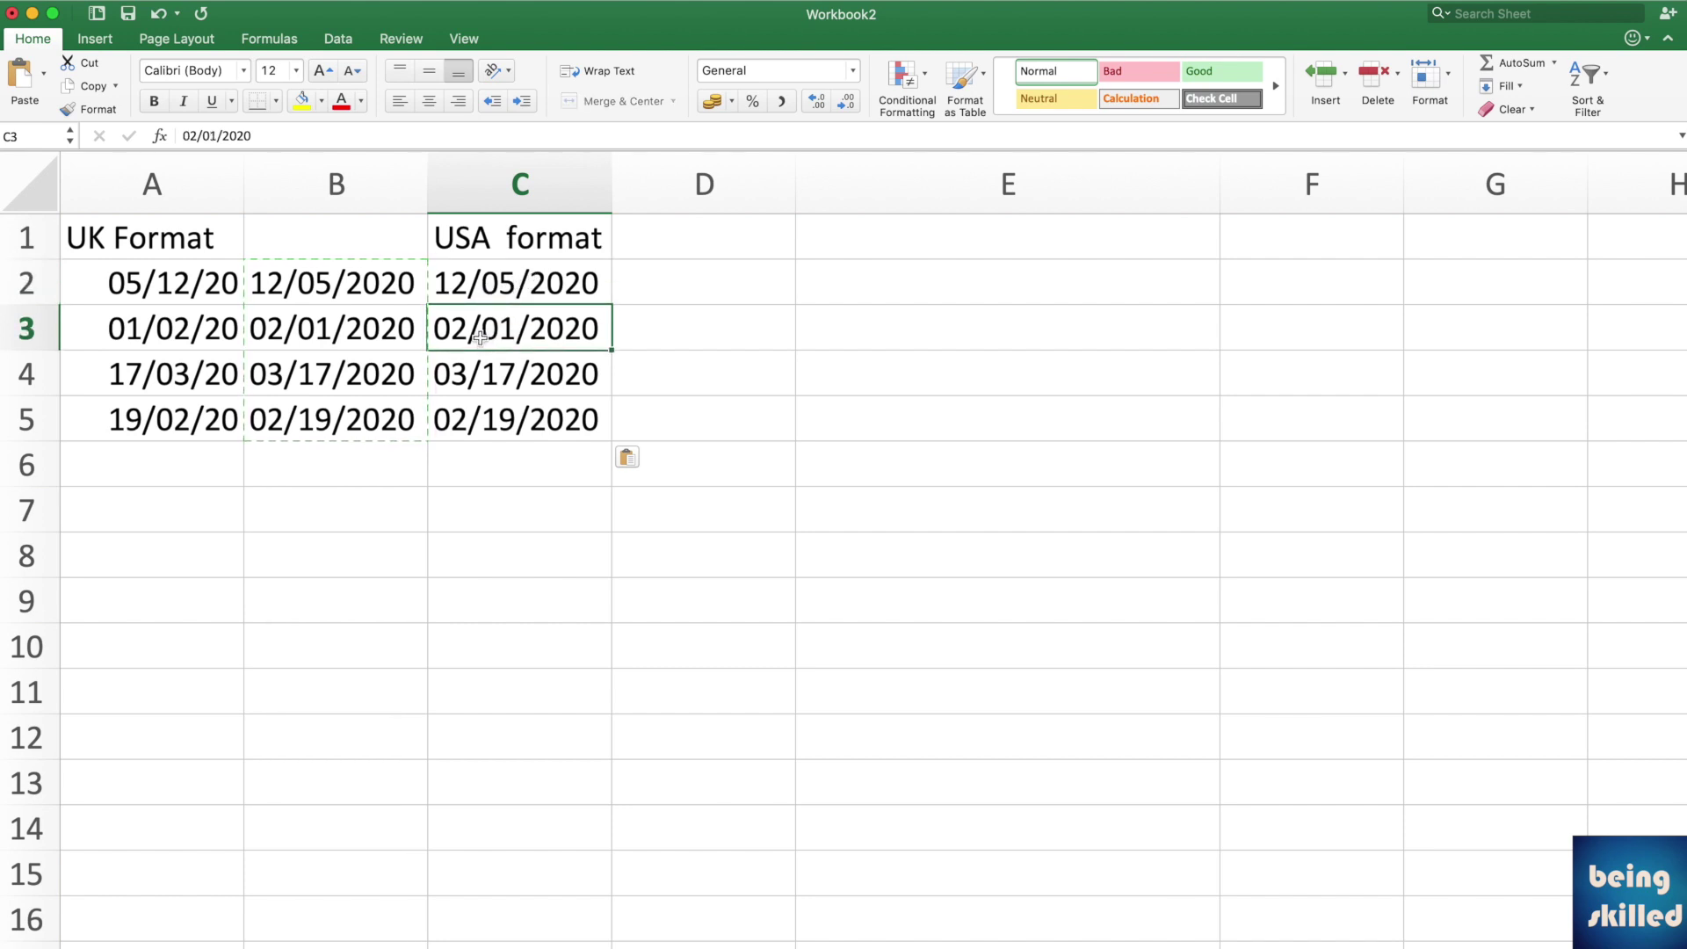
{"action": "left_click", "coordinate": [534, 286]}
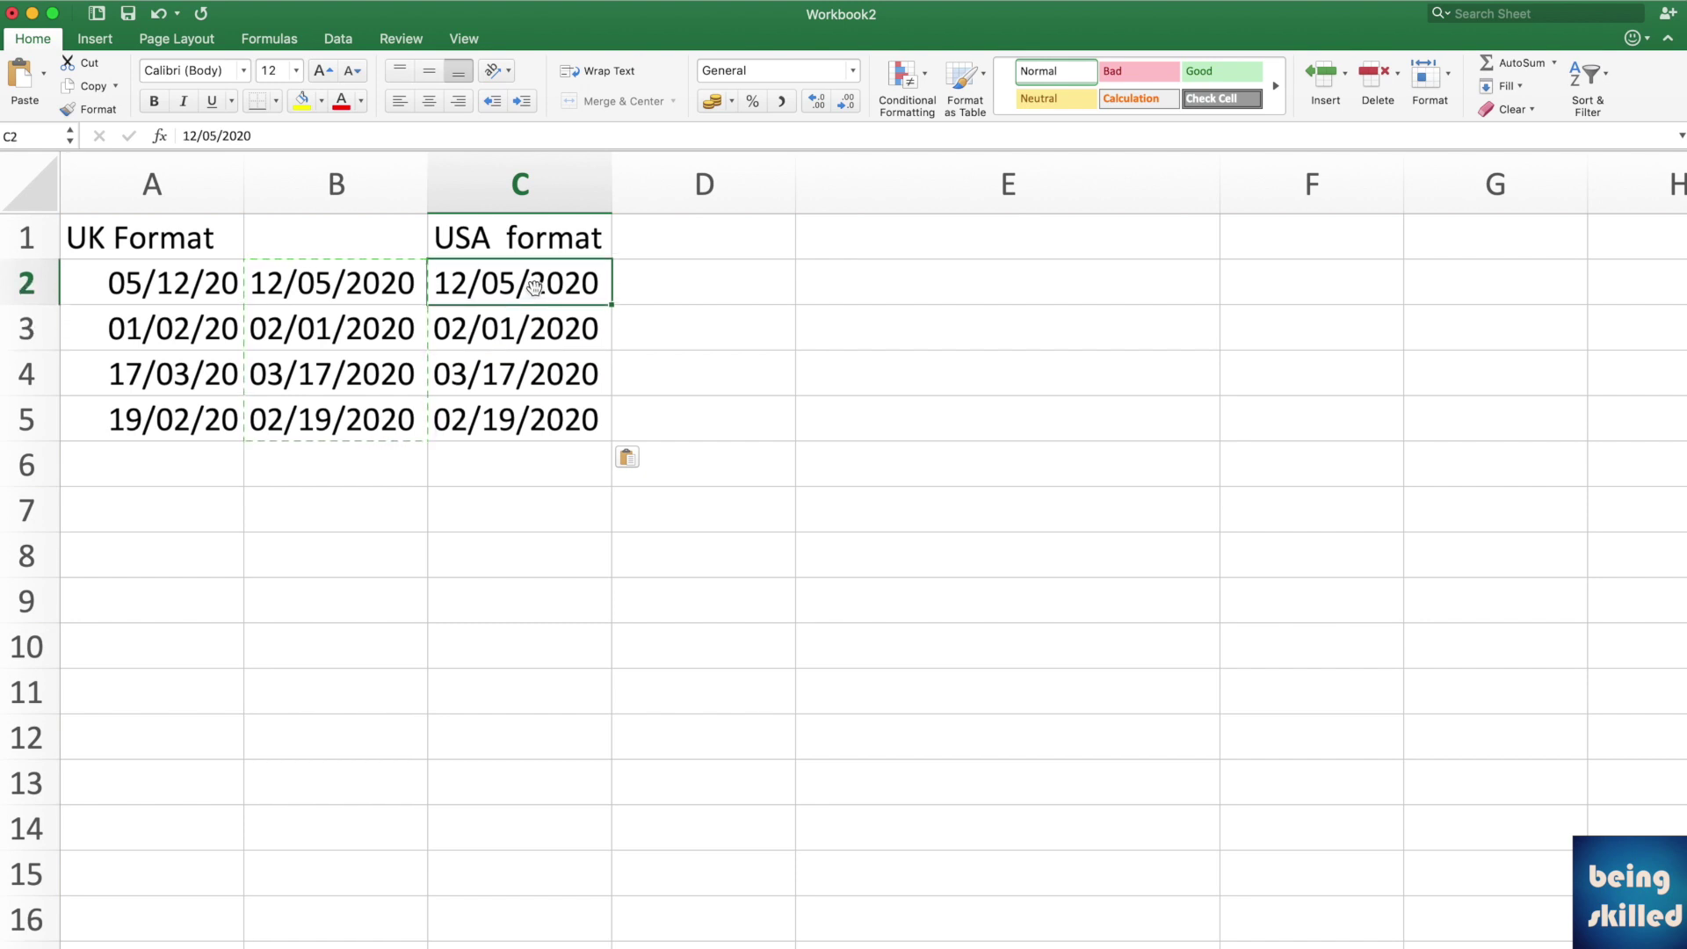
{"action": "key", "text": "Down"}
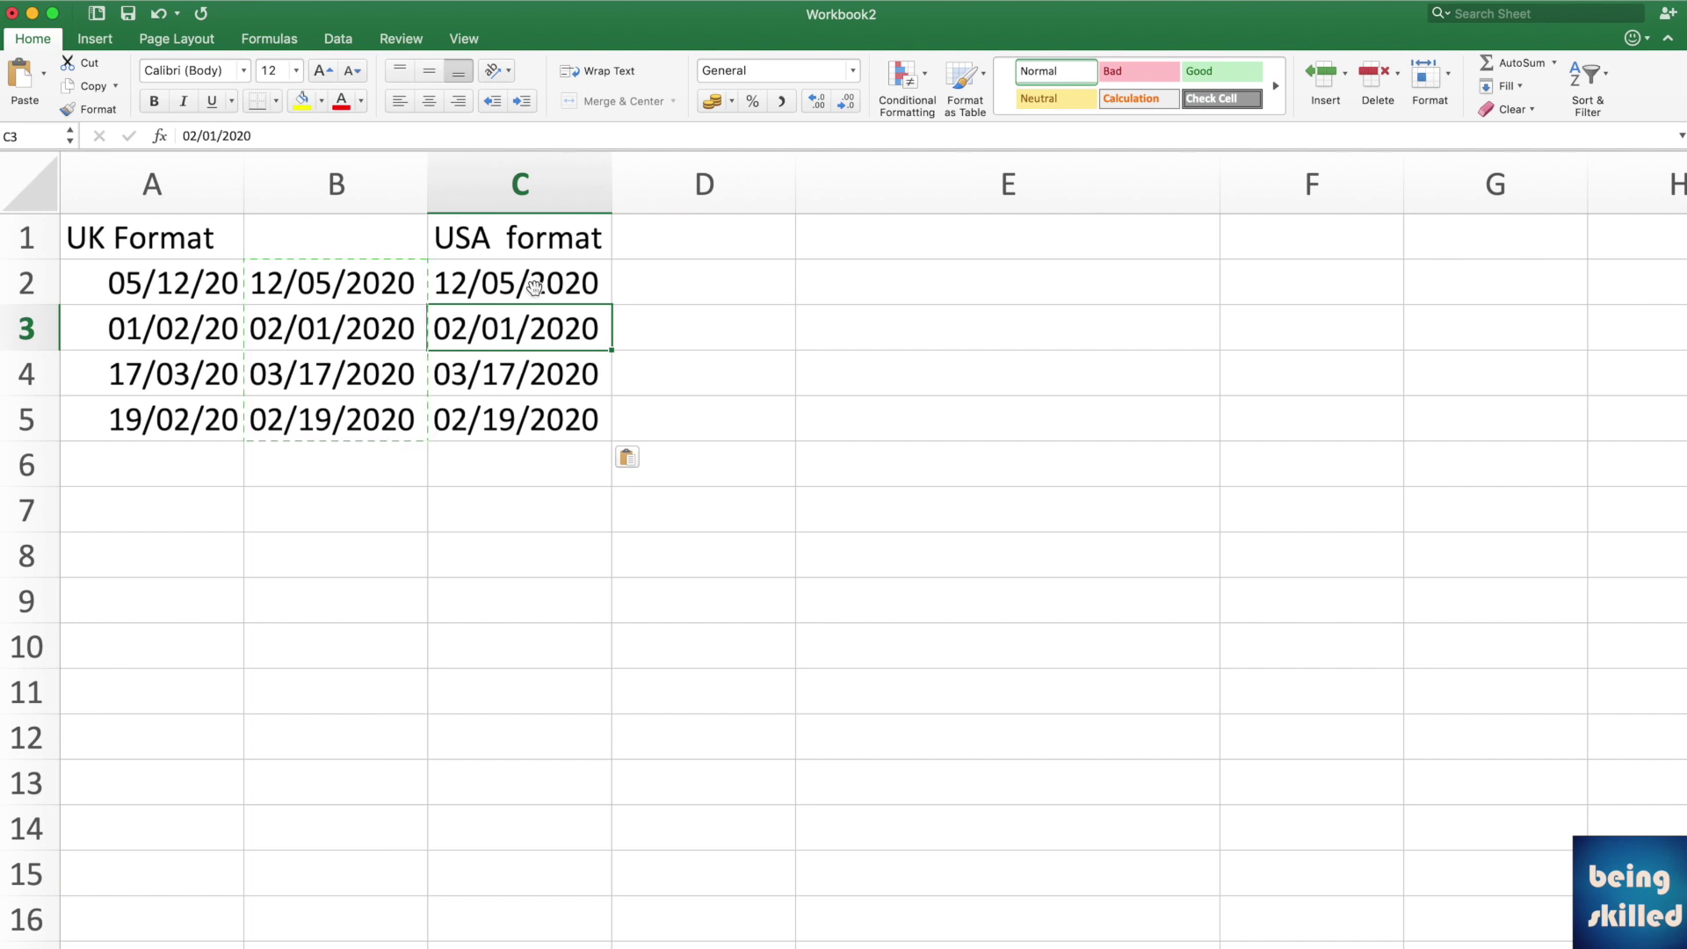
{"action": "left_click", "coordinate": [534, 286]}
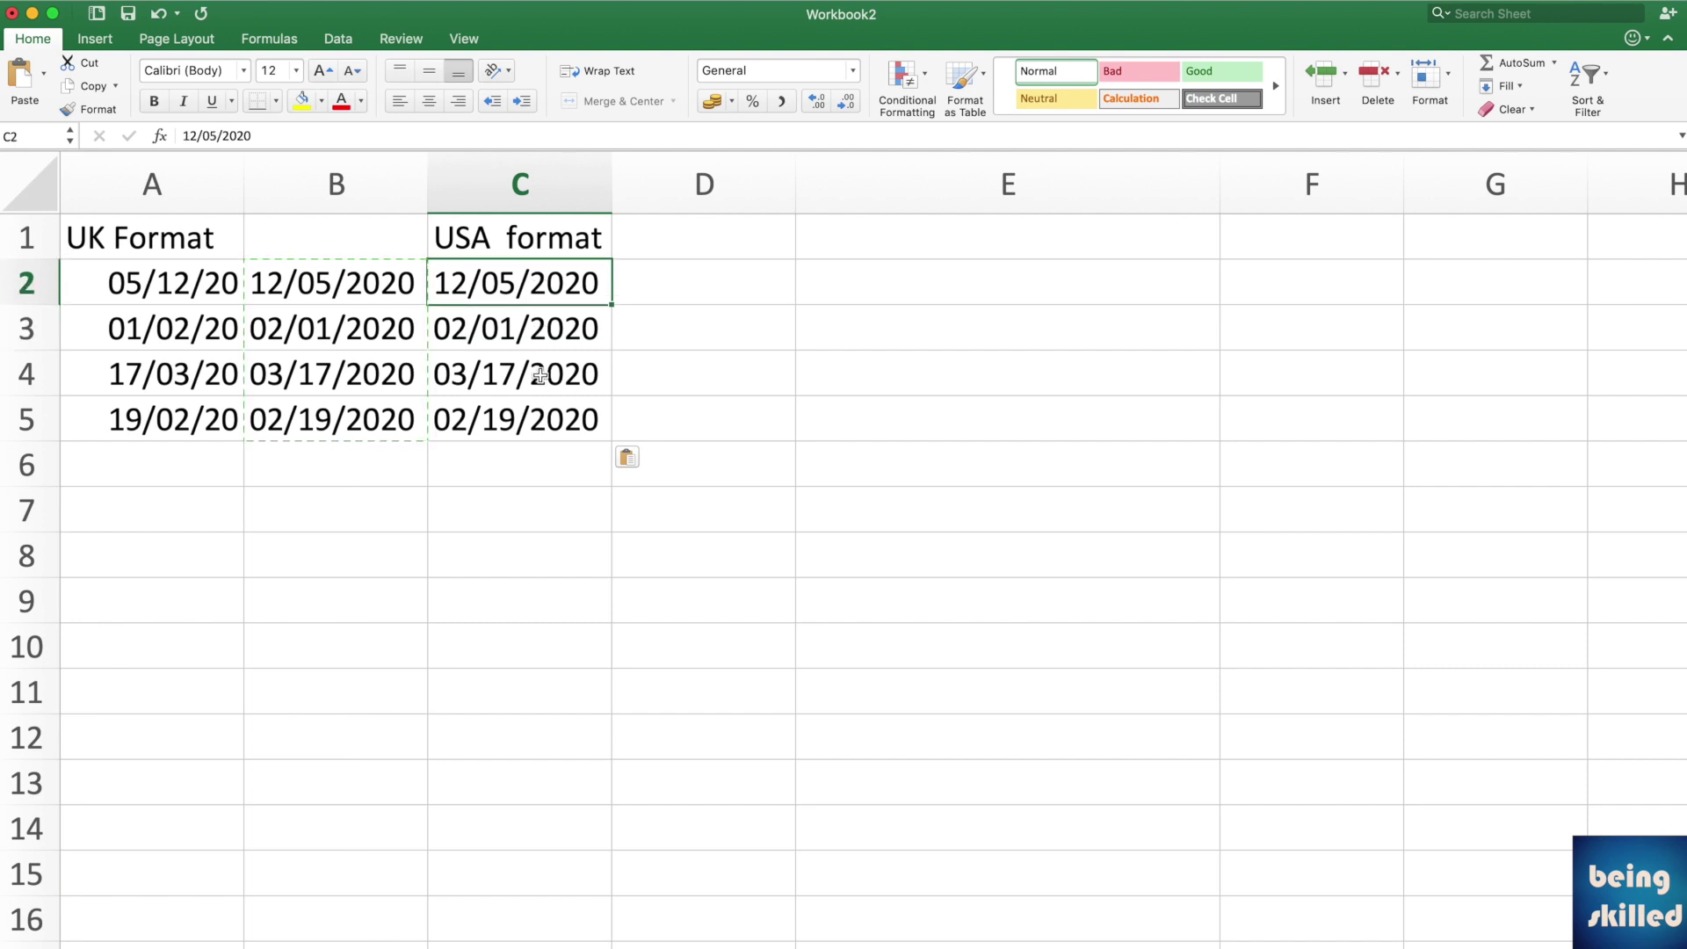
{"action": "left_click", "coordinate": [533, 407], "text": "shift"}
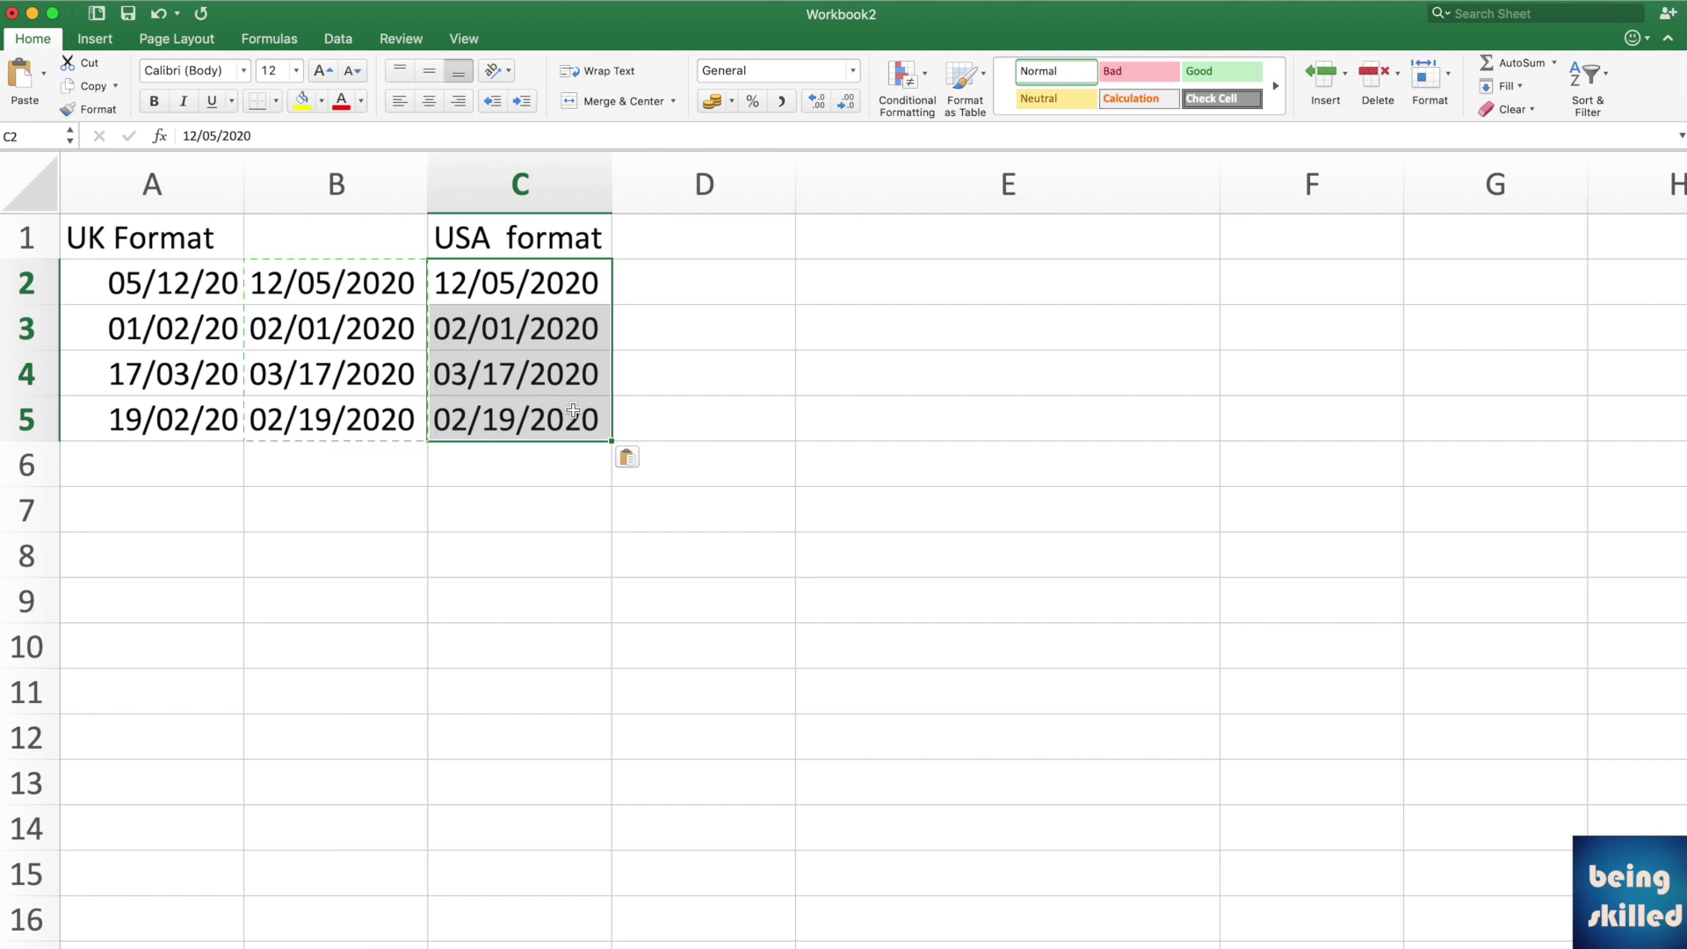
{"action": "left_click", "coordinate": [533, 315]}
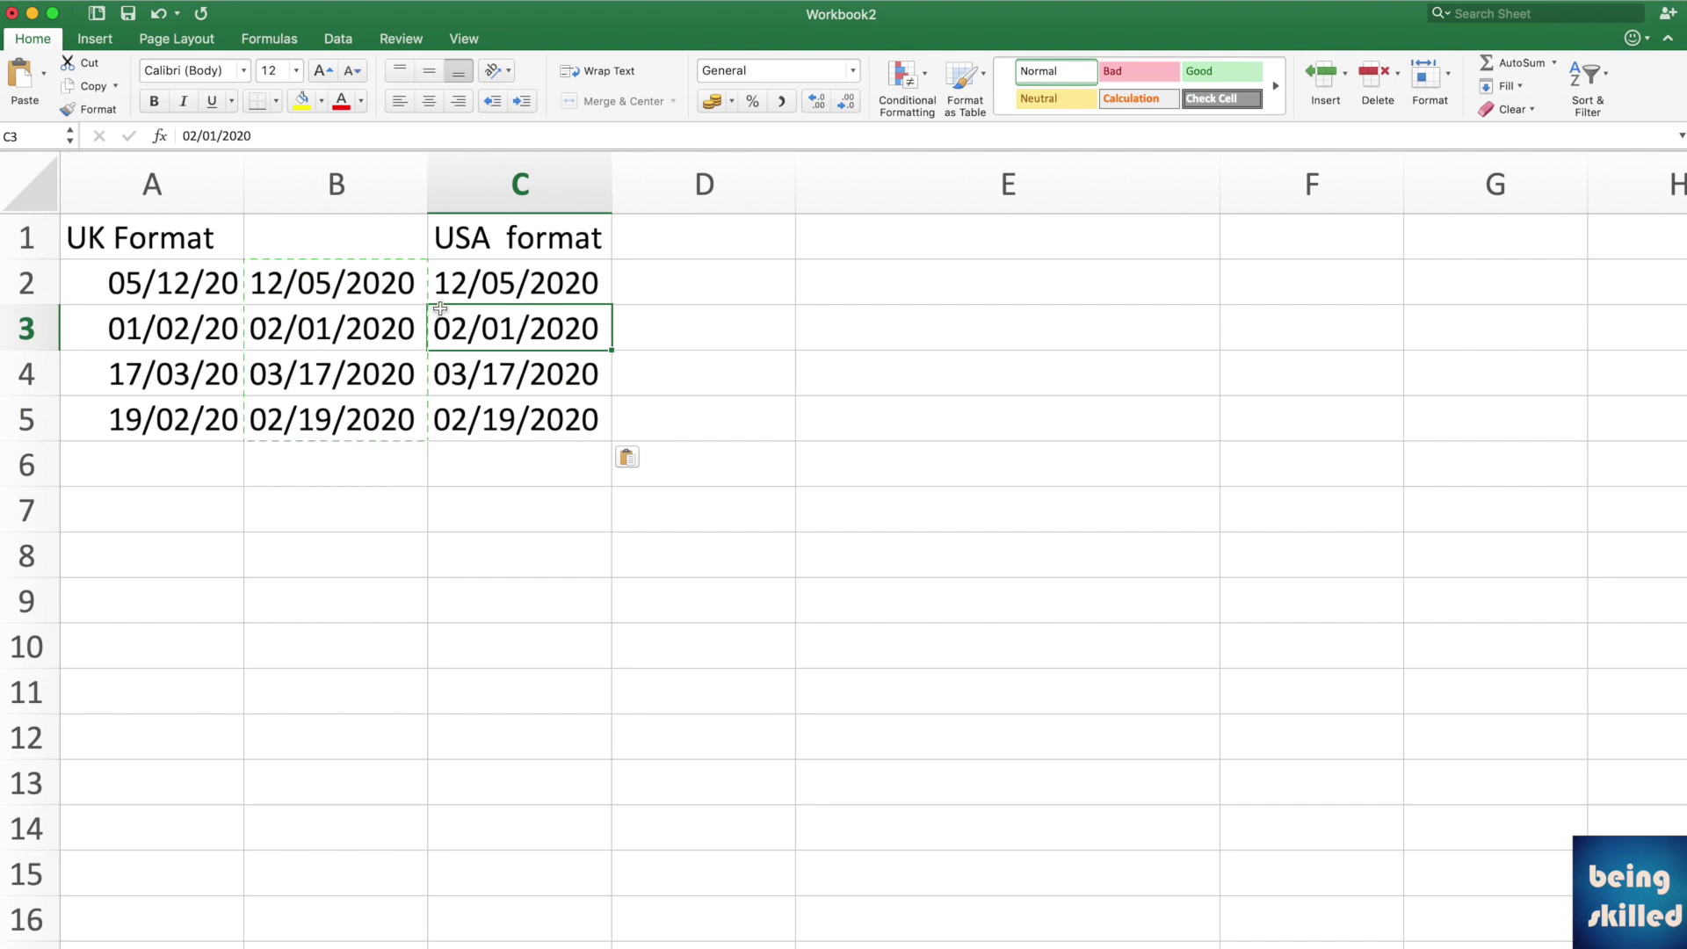
{"action": "left_click", "coordinate": [516, 287]}
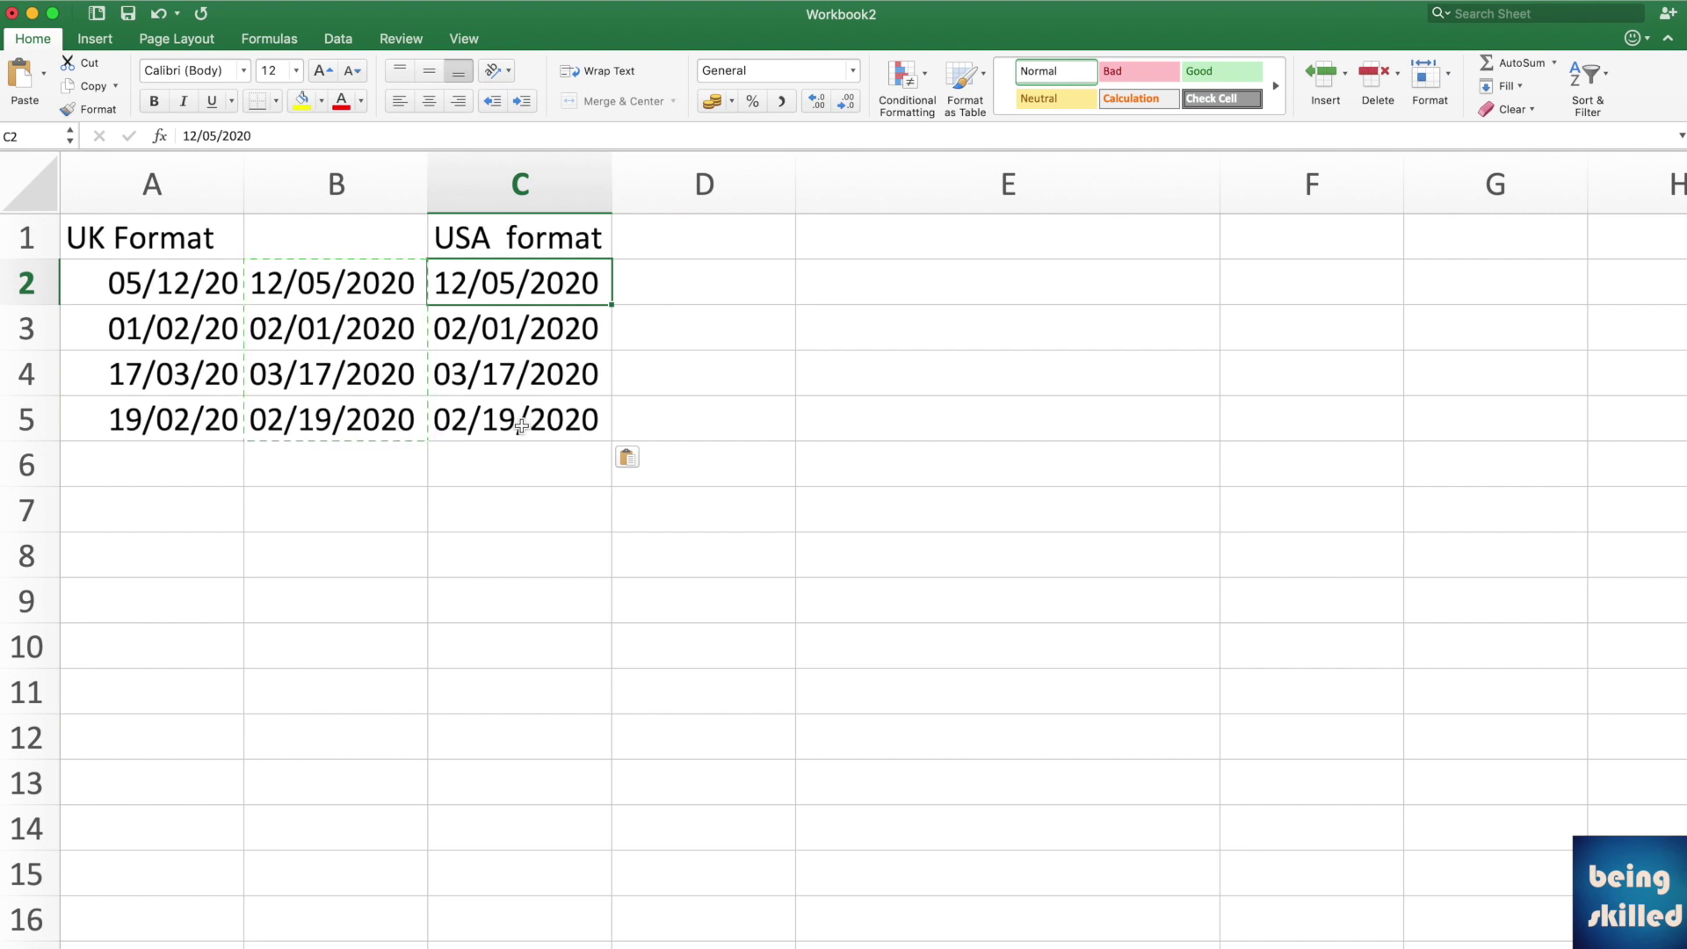
{"action": "key", "text": "shift+Down"}
{"action": "key", "text": "shift+Down"}
{"action": "key", "text": "shift+Down"}
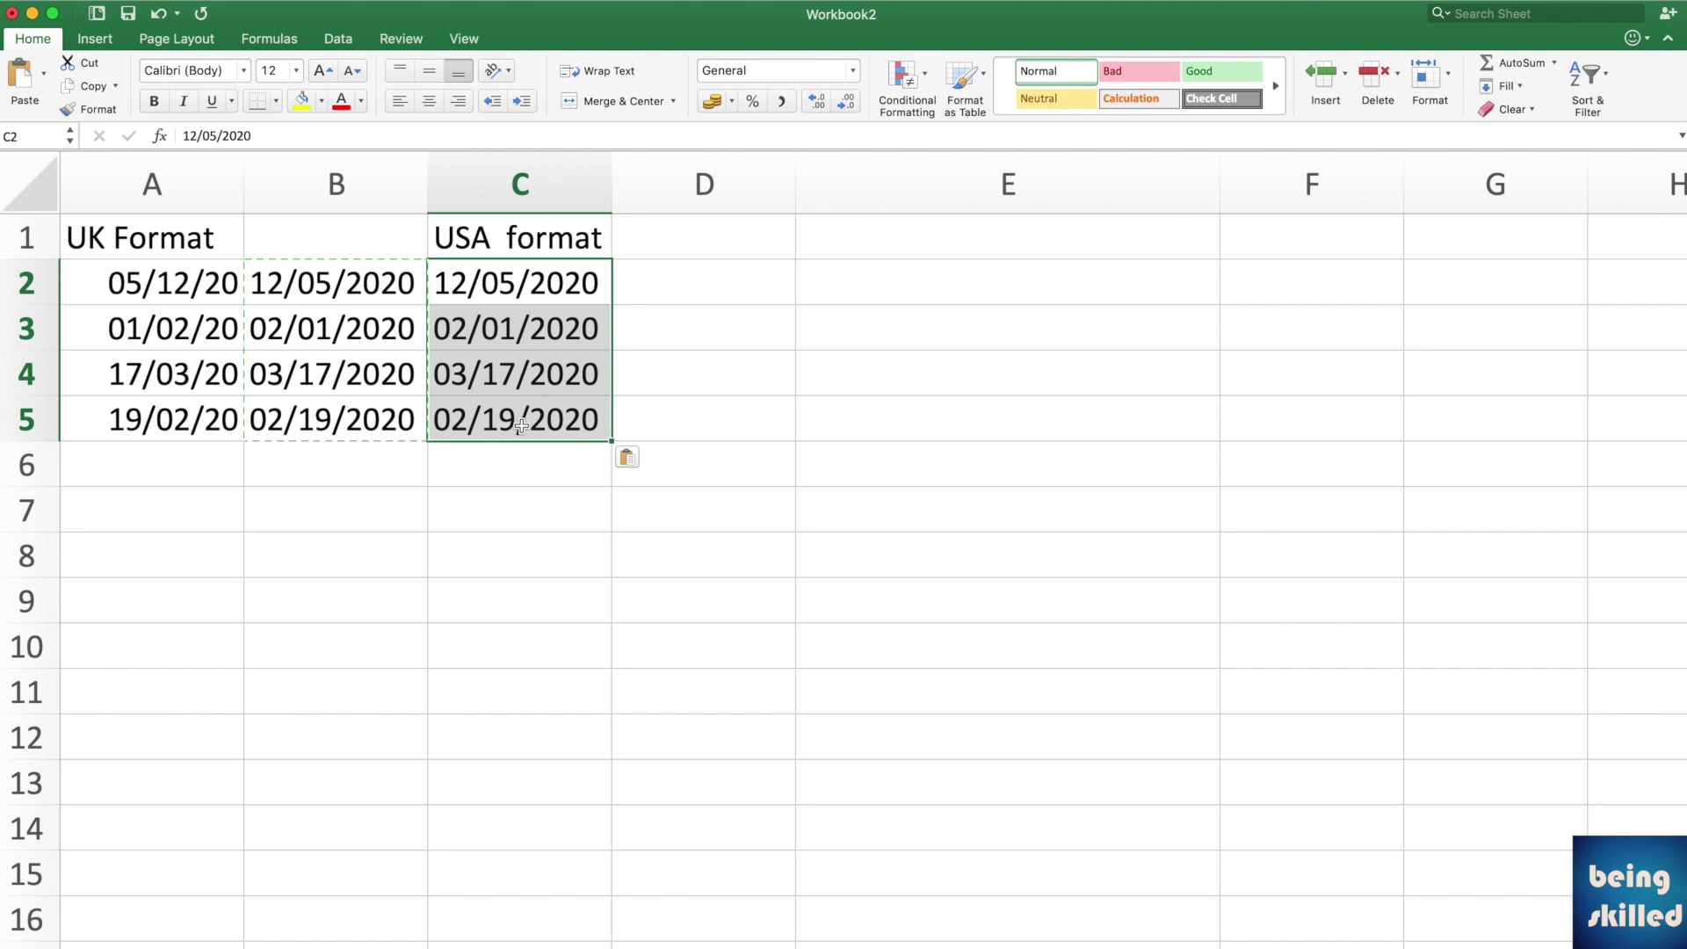
Compare the UK date in A2 and the TEXT formula in B2 with the pasted values in C2 and C3.
{"action": "key", "text": "Left"}
{"action": "key", "text": "Left"}
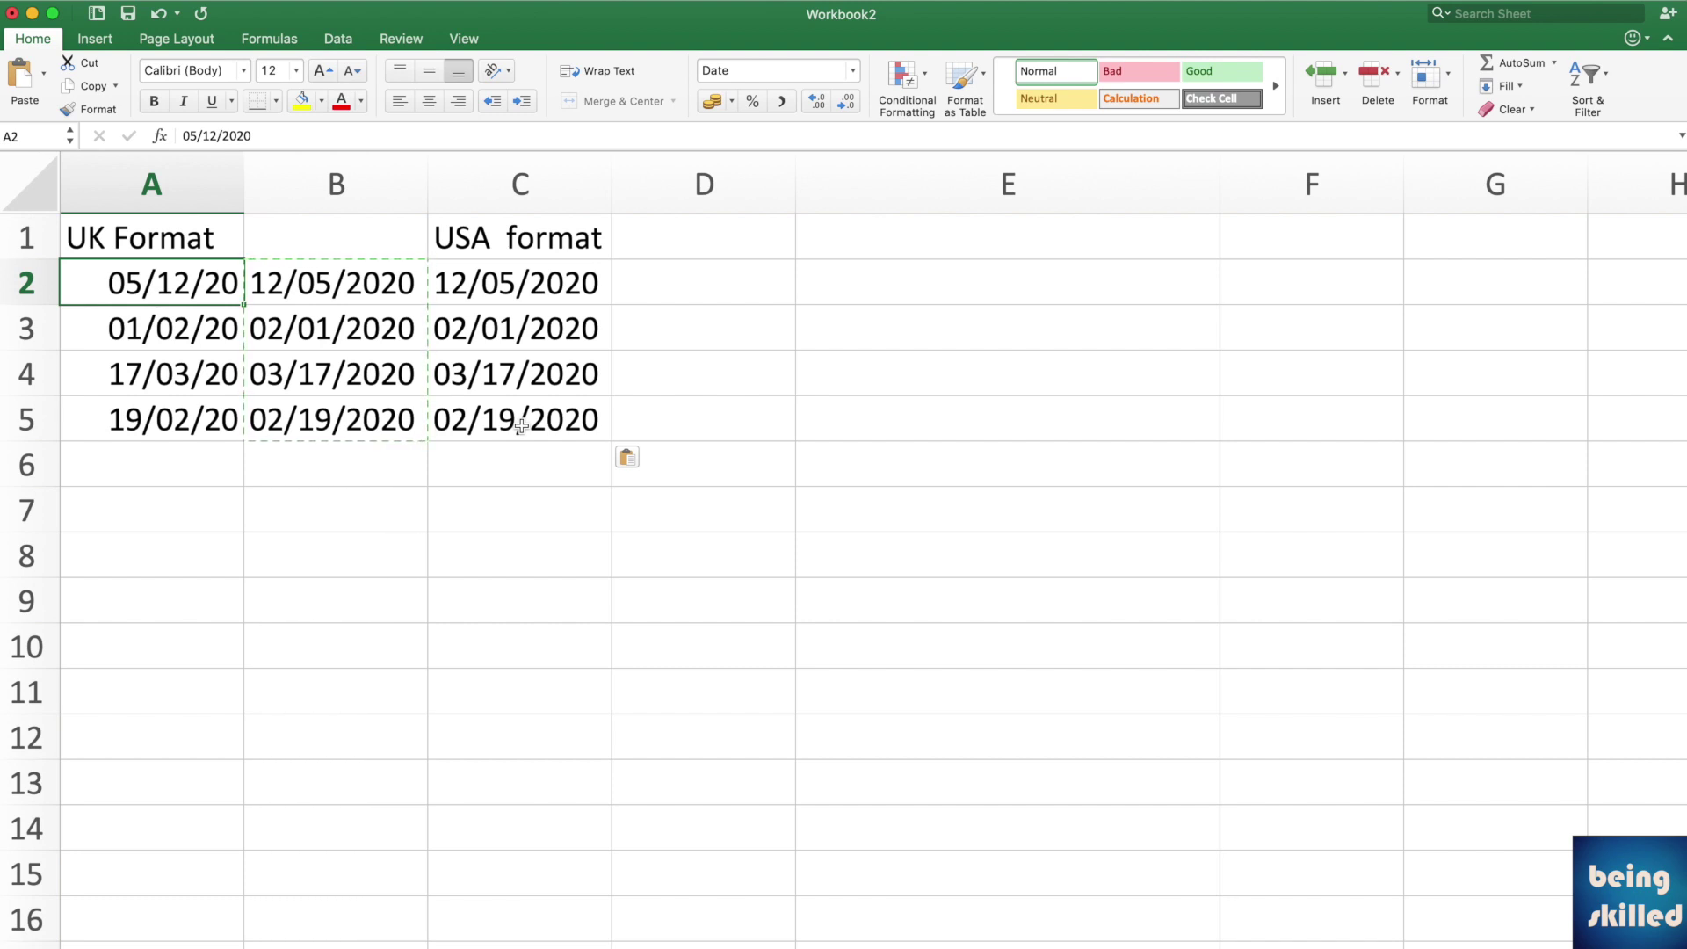
{"action": "key", "text": "Right"}
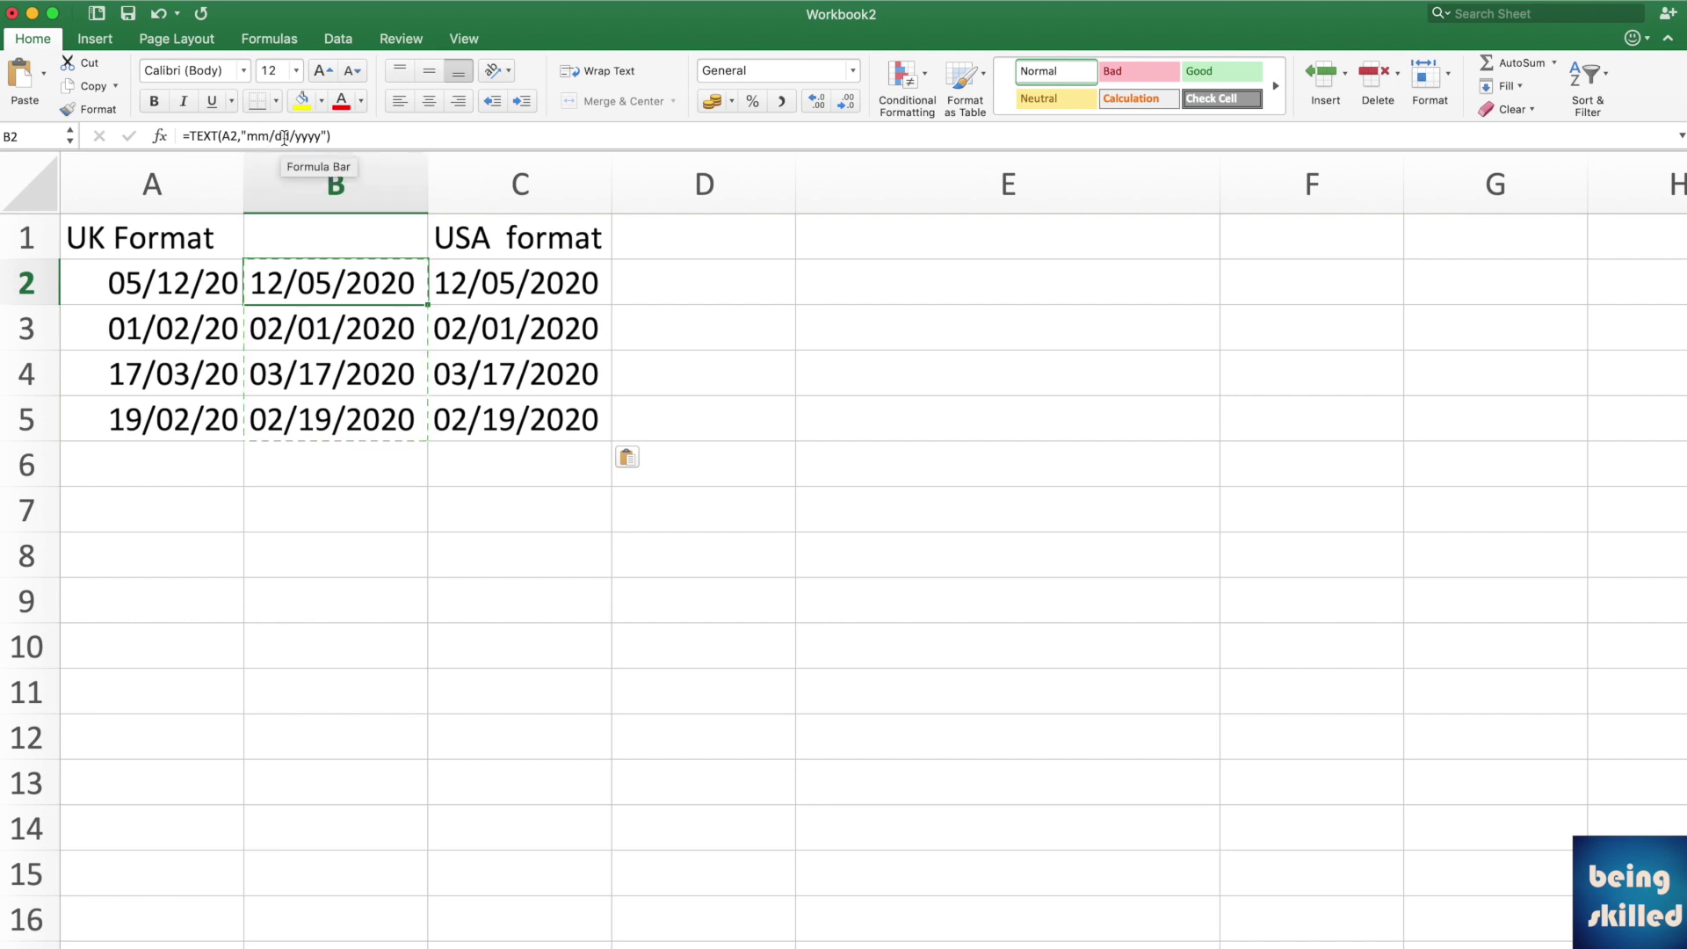
{"action": "left_click", "coordinate": [558, 283]}
{"action": "key", "text": "Down"}
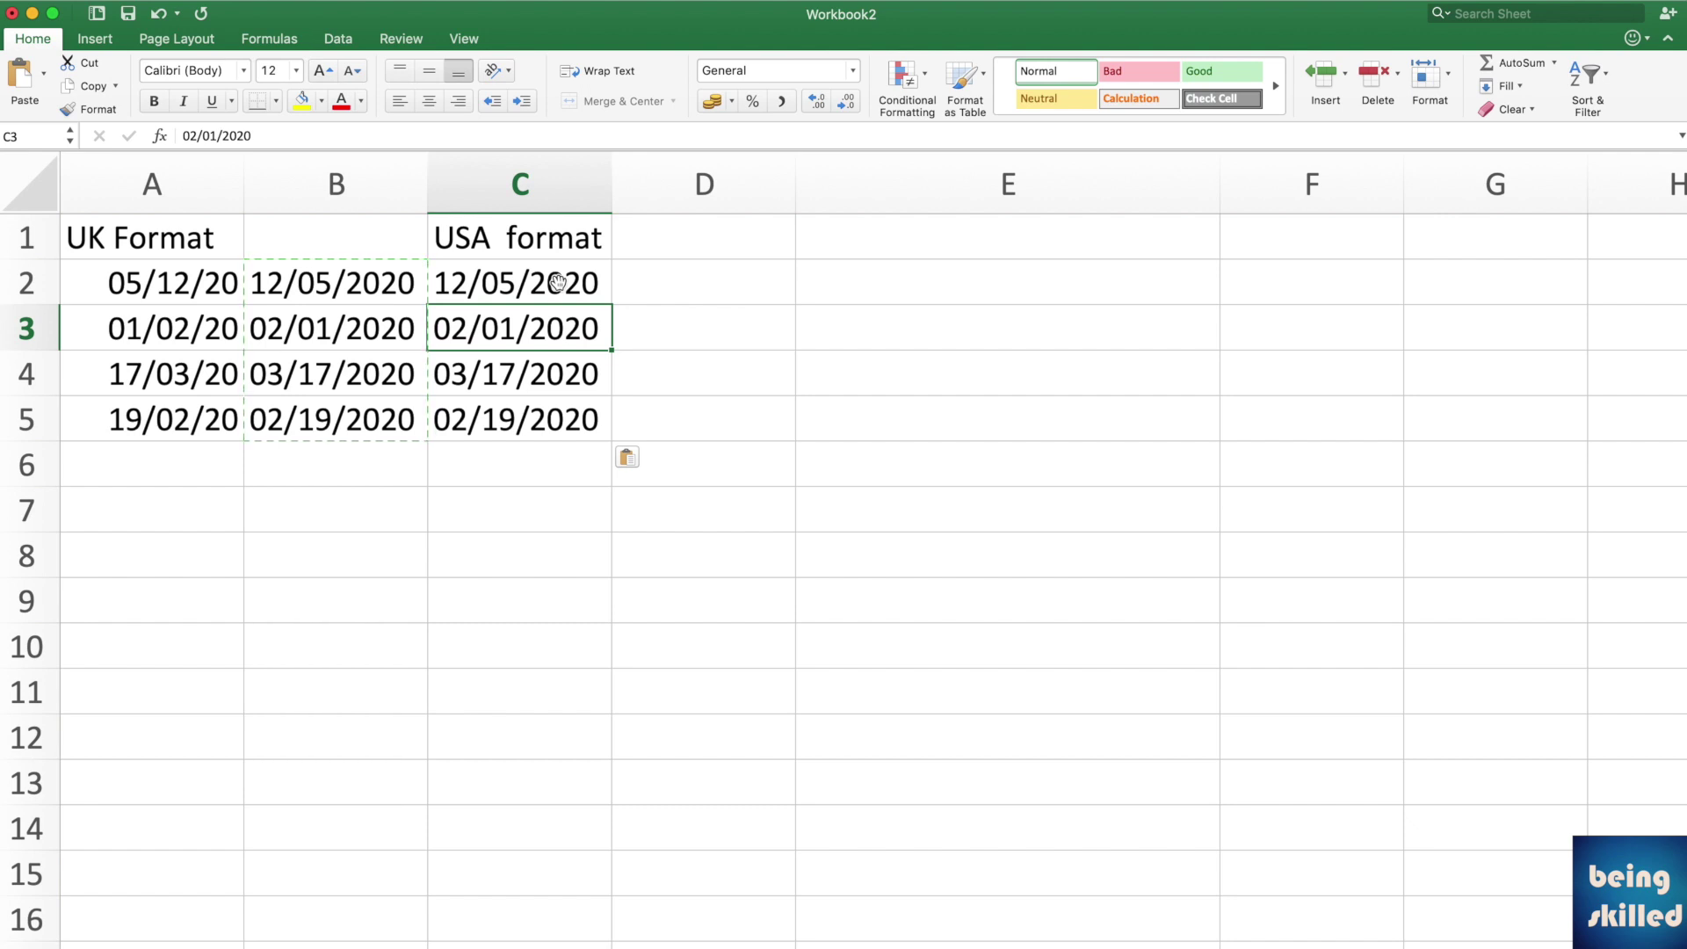